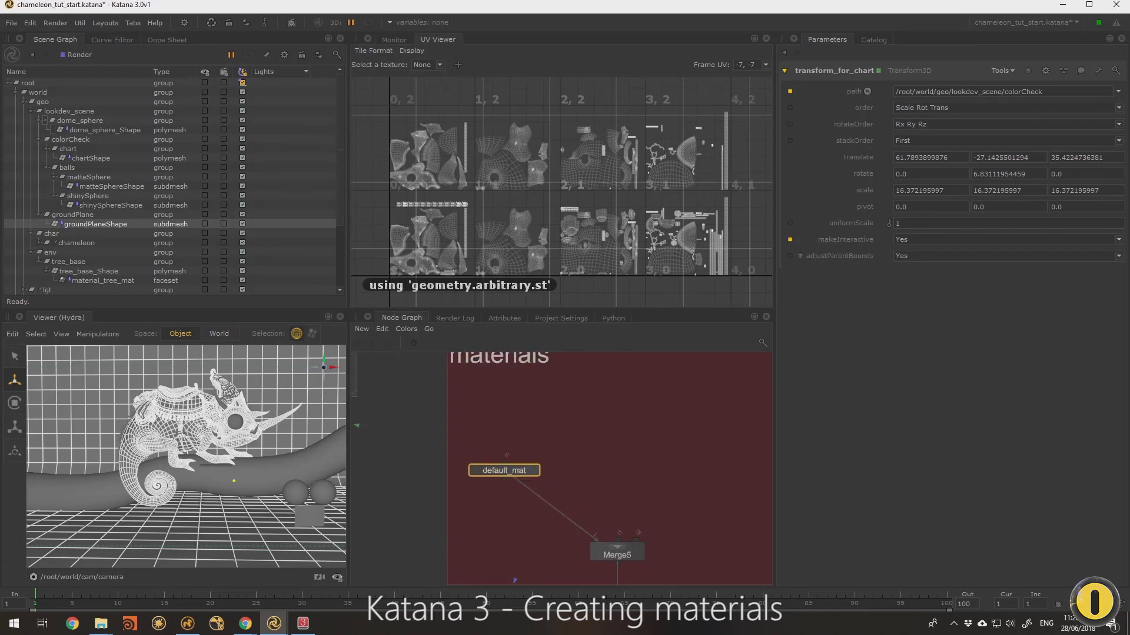
Step: Move the default_mat node lower in the materials group and bring up the render monitor
{"action": "left_click_drag", "start_coordinate": [517, 490], "coordinate": [512, 527]}
{"action": "left_click", "coordinate": [511, 418]}
{"action": "key", "text": "Tab"}
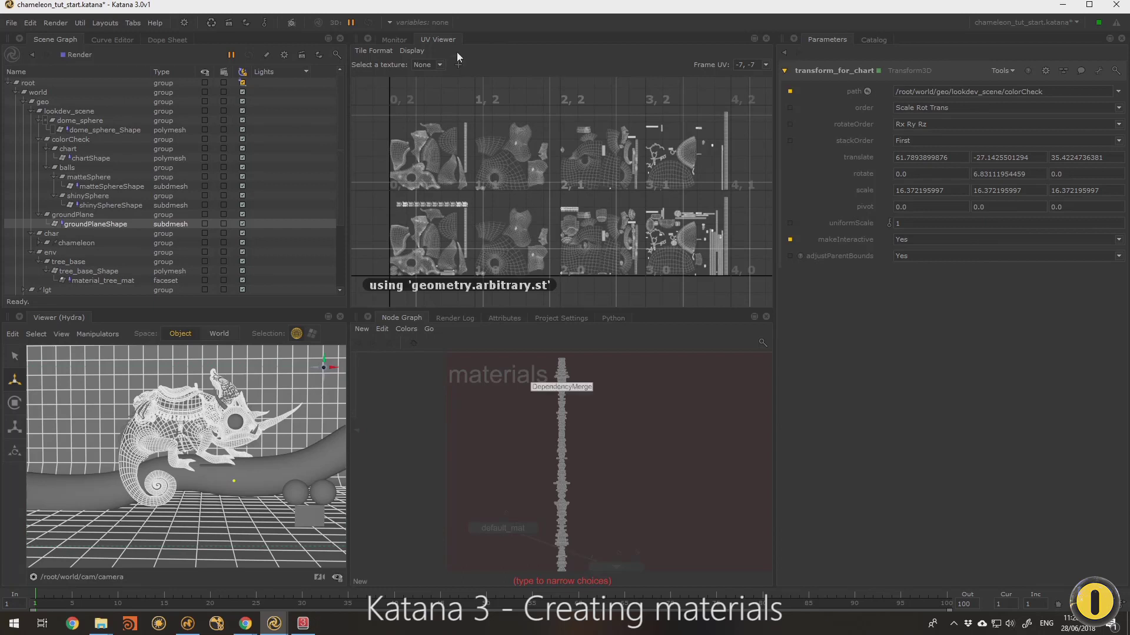
{"action": "left_click", "coordinate": [386, 39]}
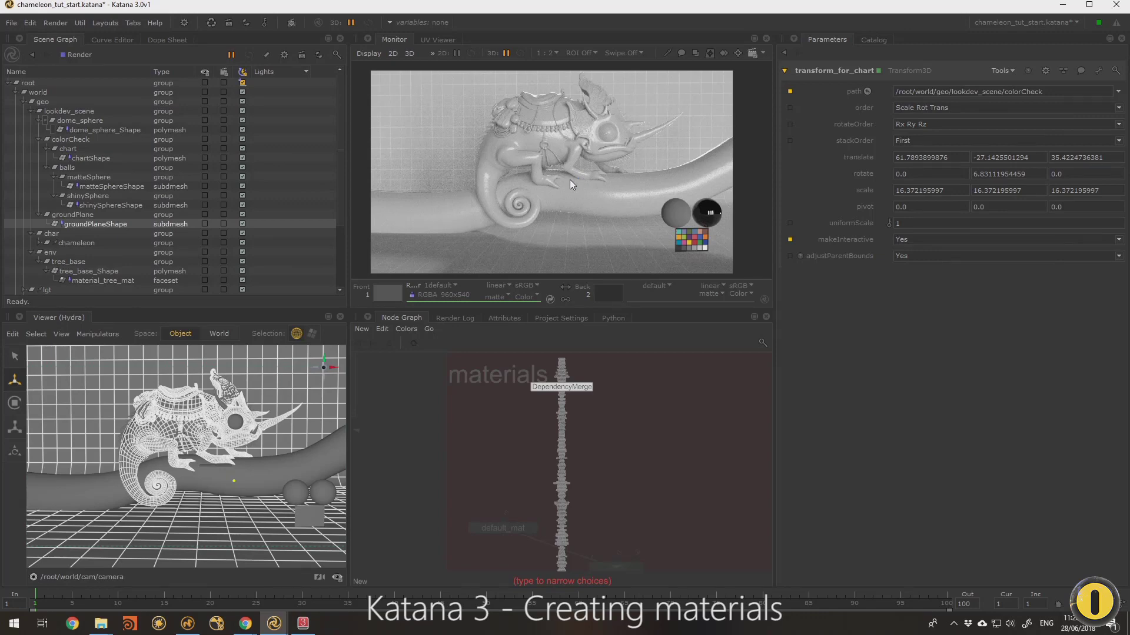
{"action": "key", "text": "Return"}
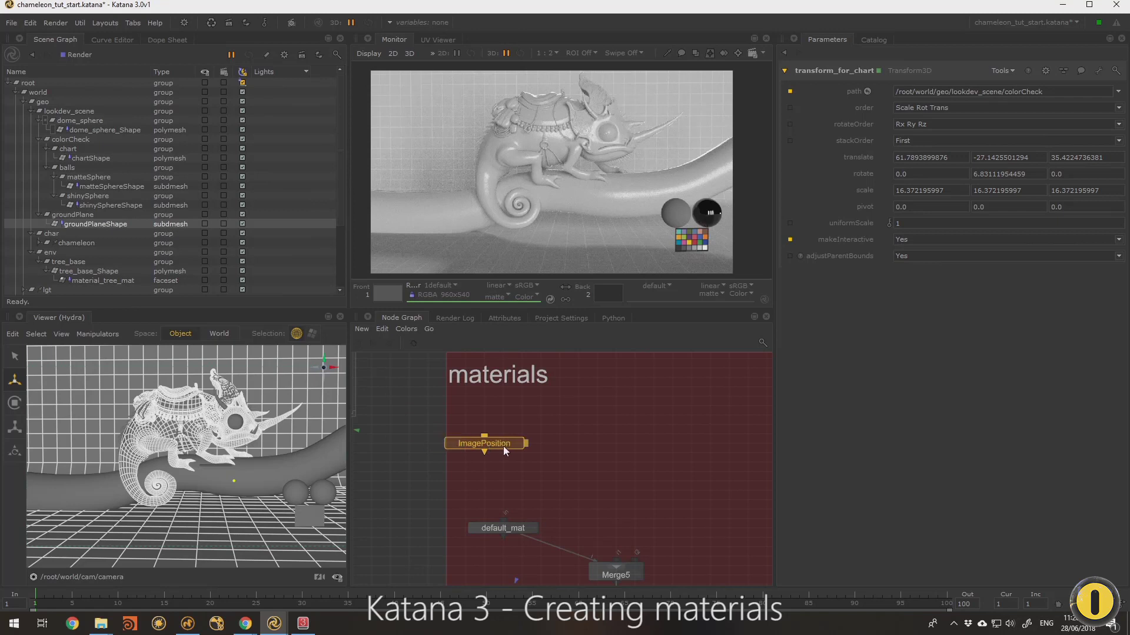
{"action": "key", "text": "Tab"}
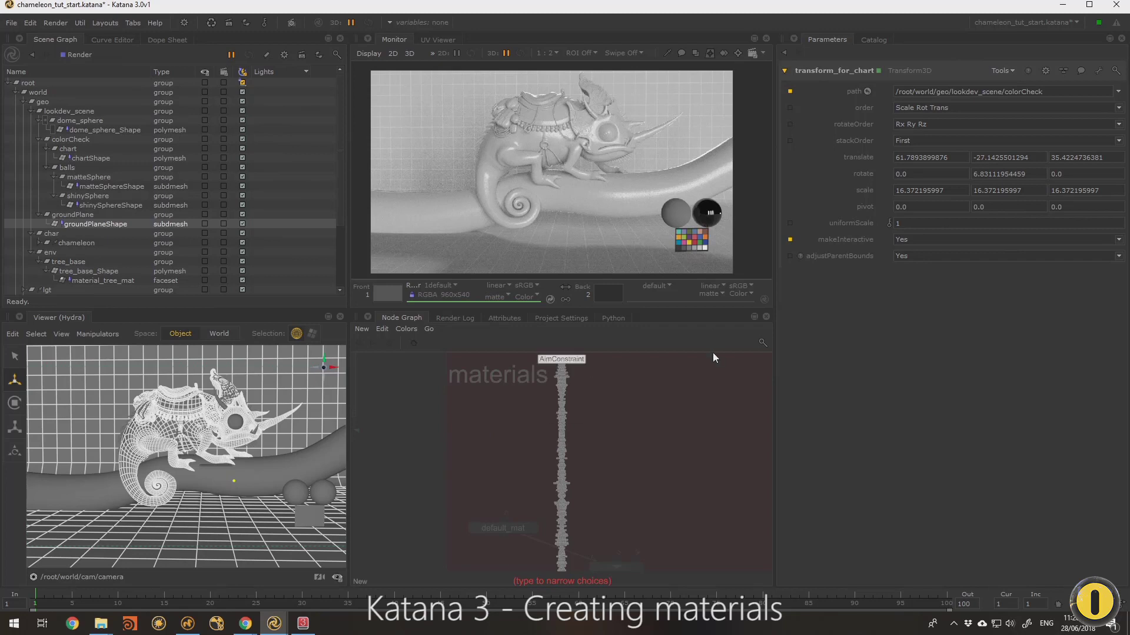
{"action": "key", "text": "Escape"}
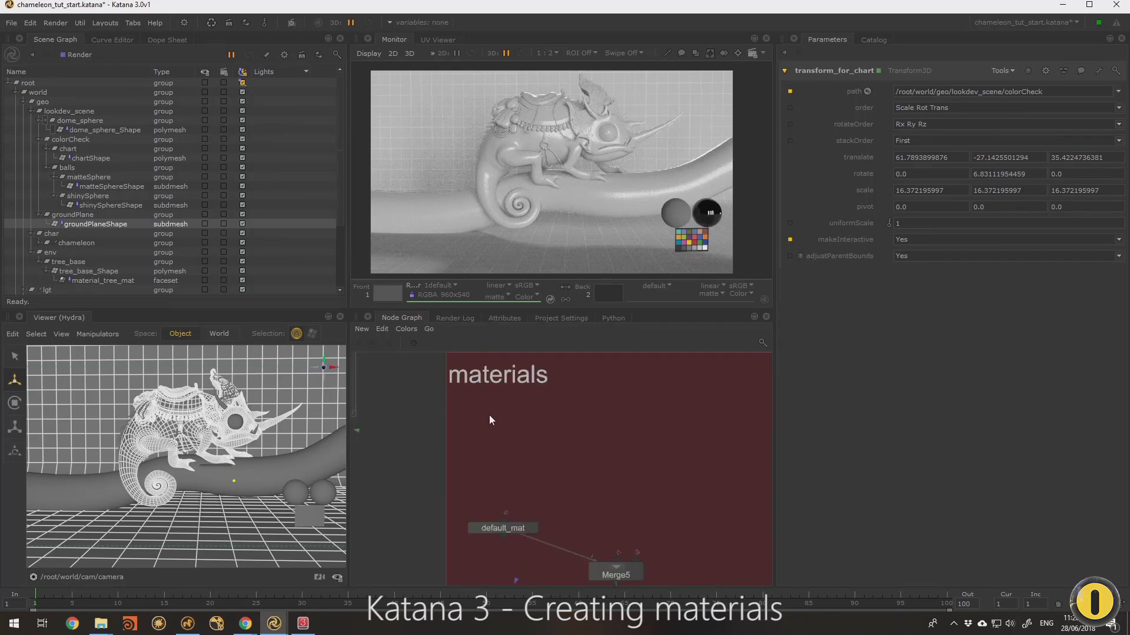
Step: Add a DlShadingNode near the top of the materials group
{"action": "key", "text": "Tab"}
{"action": "type", "text": "dls"}
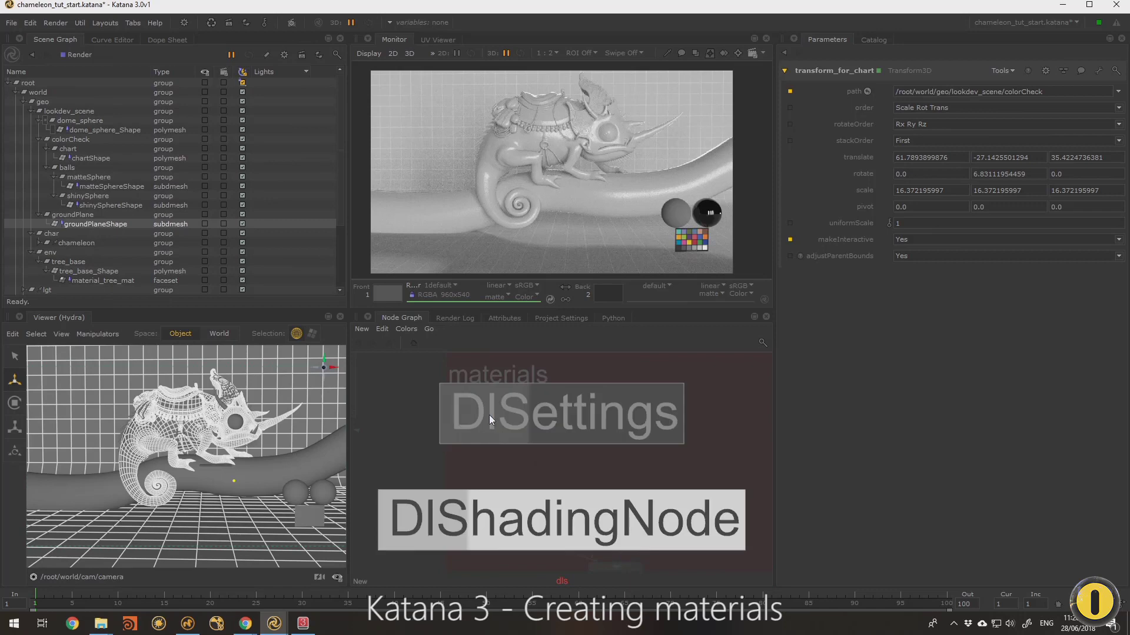
{"action": "key", "text": "Return"}
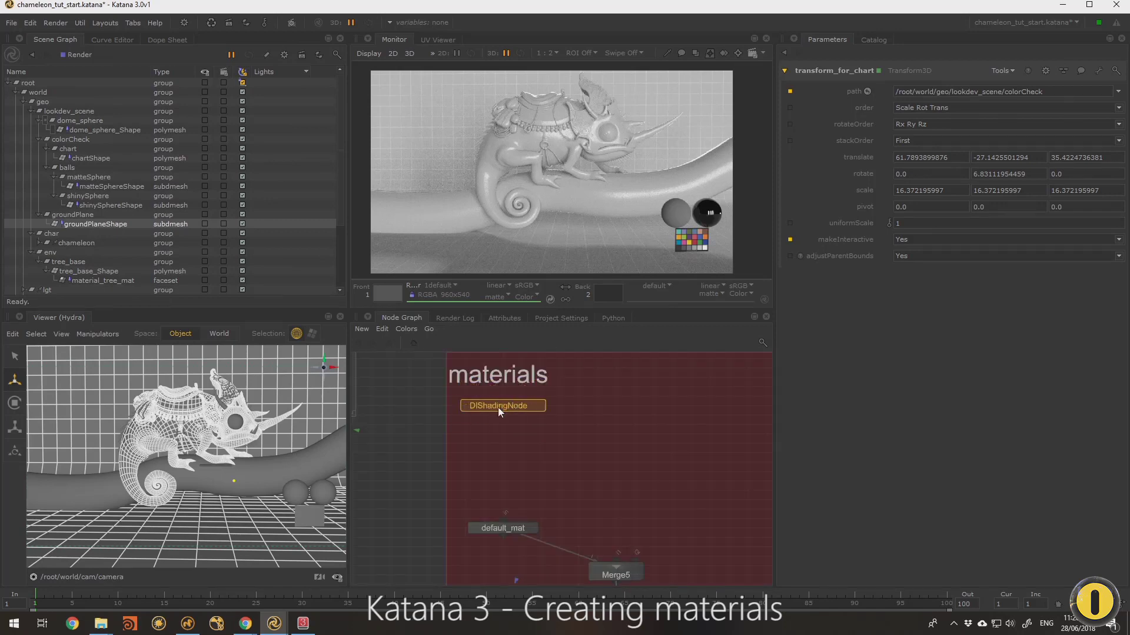
{"action": "left_click", "coordinate": [498, 407]}
Step: Examine the list of shader types available for the DlShadingNode
{"action": "left_click", "coordinate": [938, 110]}
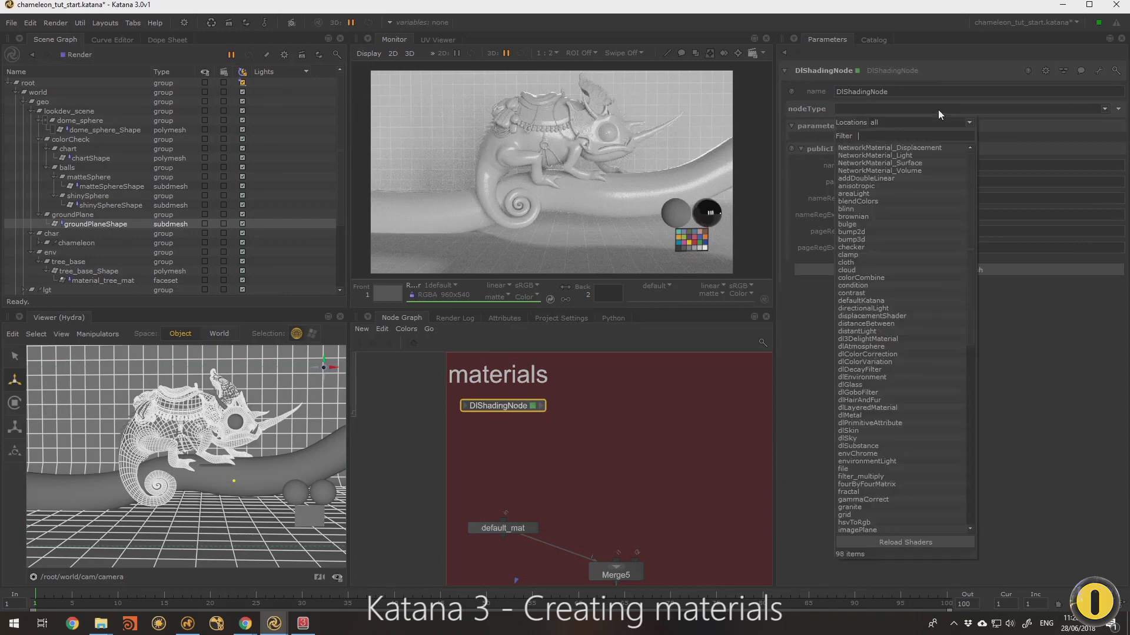
{"action": "scroll", "coordinate": [870, 259], "scroll_direction": "down", "scroll_amount": 4}
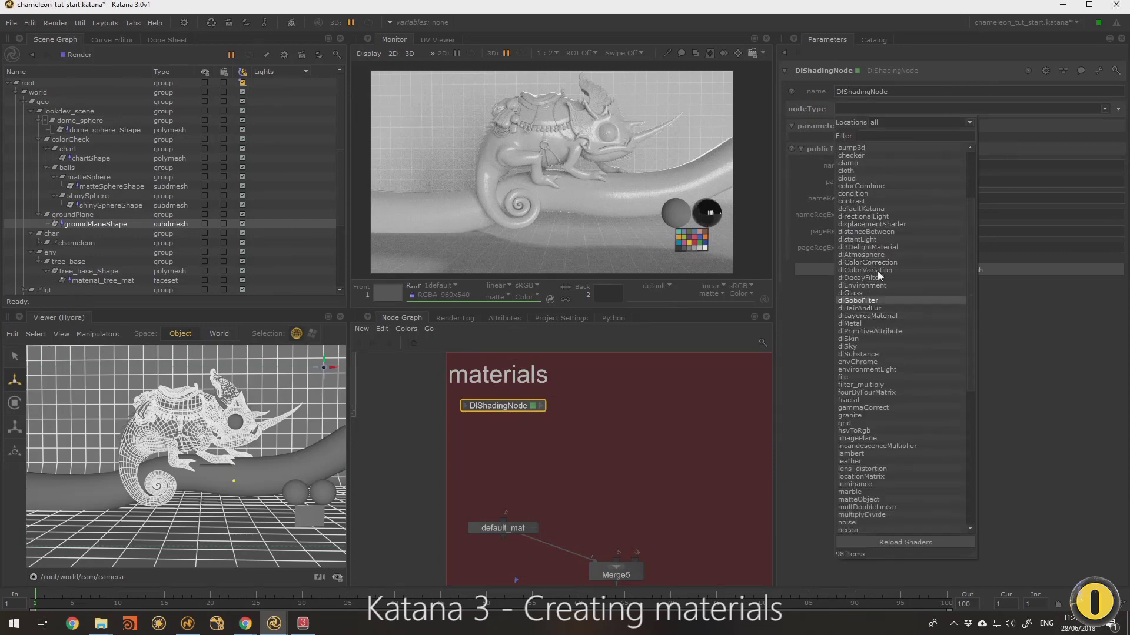
{"action": "scroll", "coordinate": [898, 411], "scroll_direction": "down", "scroll_amount": 3}
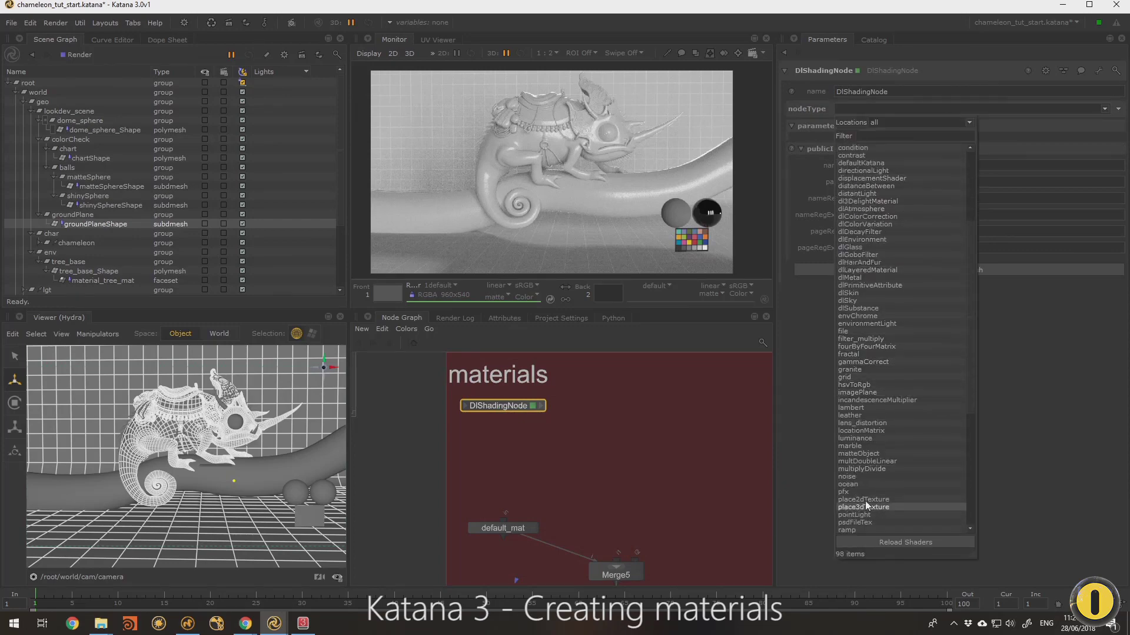
{"action": "scroll", "coordinate": [885, 465], "scroll_direction": "down", "scroll_amount": 10}
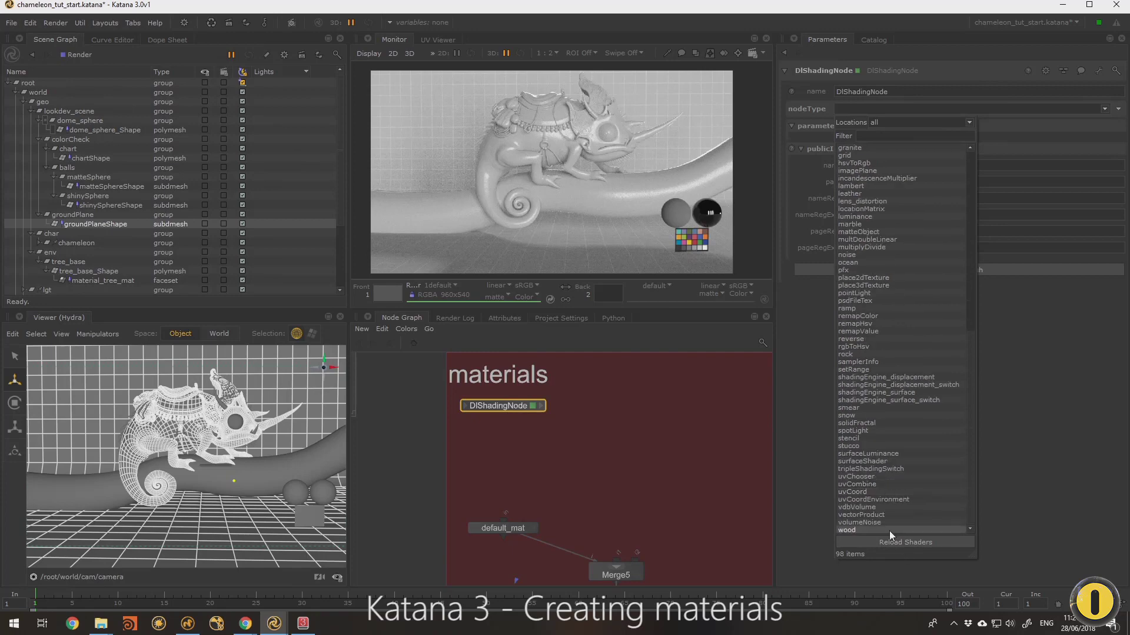
{"action": "scroll", "coordinate": [935, 258], "scroll_direction": "up", "scroll_amount": 9}
{"action": "scroll", "coordinate": [932, 255], "scroll_direction": "up", "scroll_amount": 7}
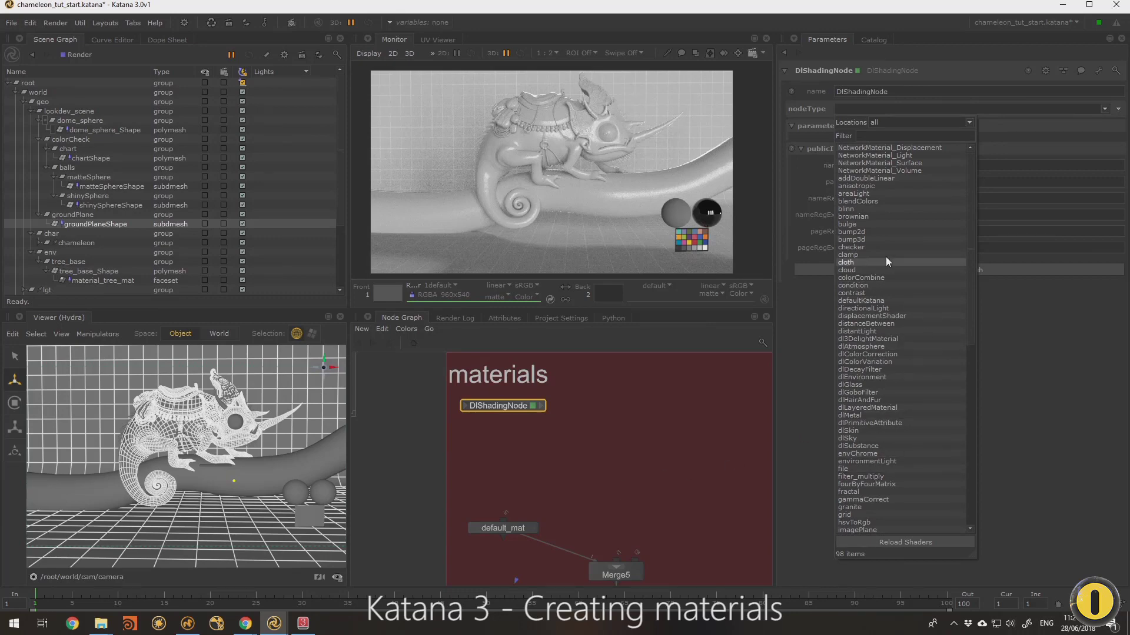
{"action": "left_click", "coordinate": [530, 451]}
Step: Add a NetworkMaterial node between the DlShadingNode and default_mat in the materials group
{"action": "key", "text": "Tab"}
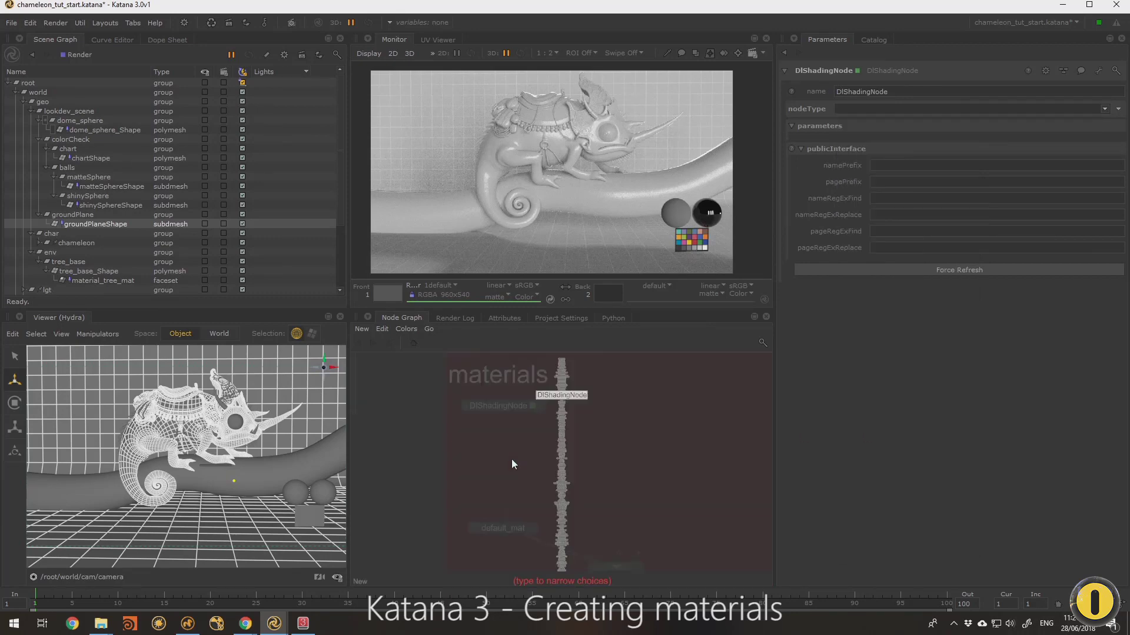
{"action": "type", "text": "net"}
{"action": "key", "text": "Up"}
{"action": "key", "text": "Return"}
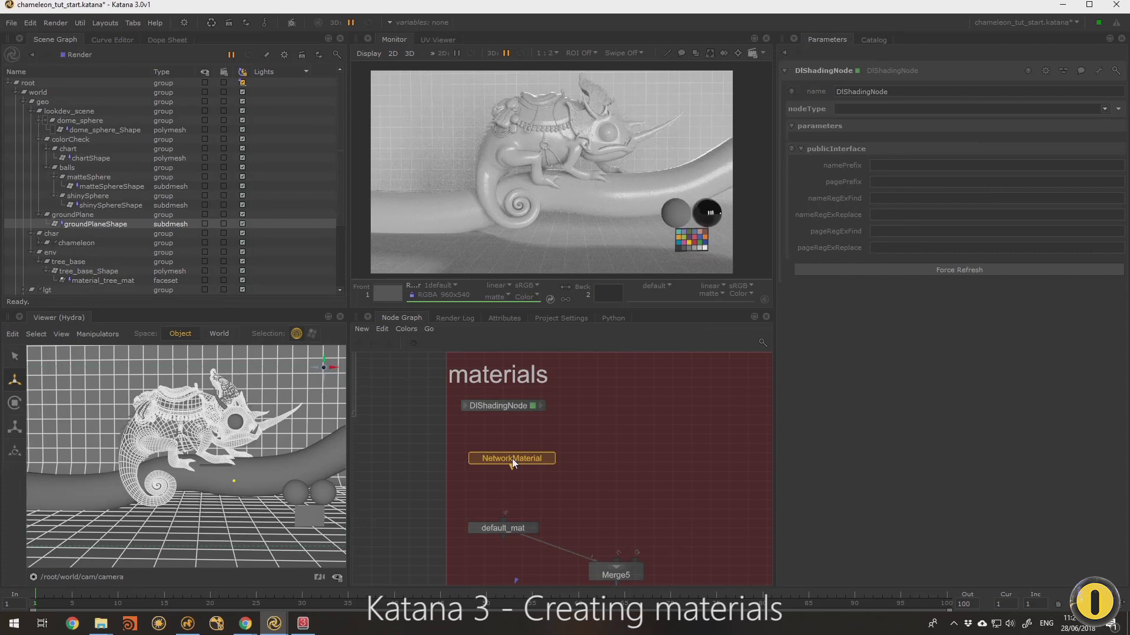
{"action": "left_click", "coordinate": [507, 486]}
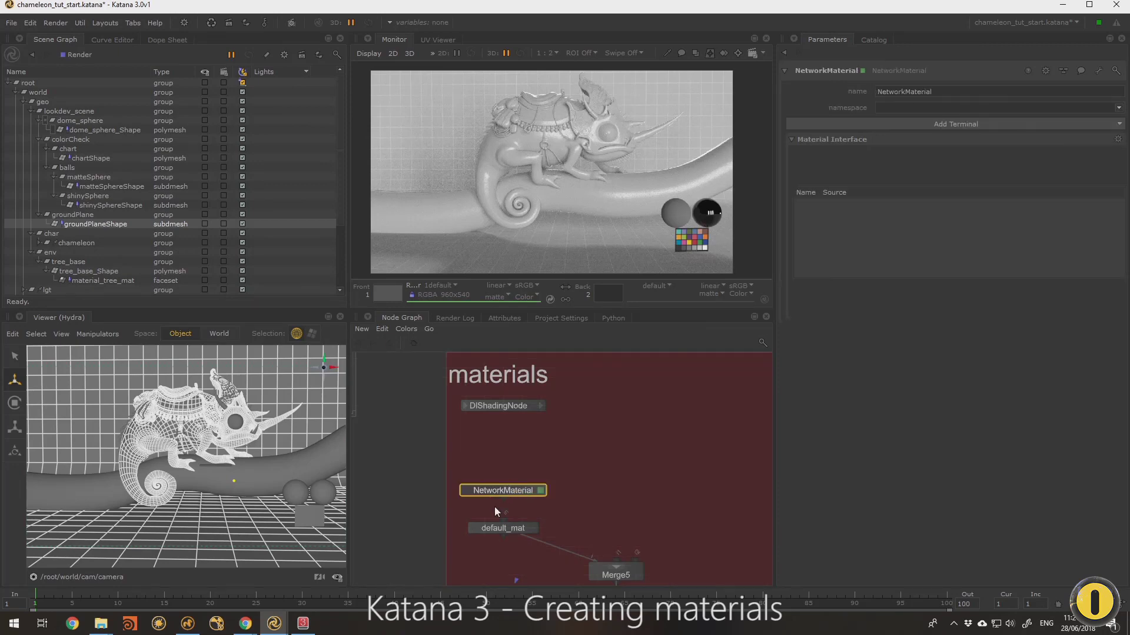
{"action": "mouse_move", "coordinate": [514, 493]}
{"action": "left_mouse_down"}
{"action": "mouse_move", "coordinate": [505, 479]}
{"action": "mouse_move", "coordinate": [515, 484]}
{"action": "left_mouse_up"}
{"action": "left_click_drag", "start_coordinate": [547, 387], "coordinate": [444, 441]}
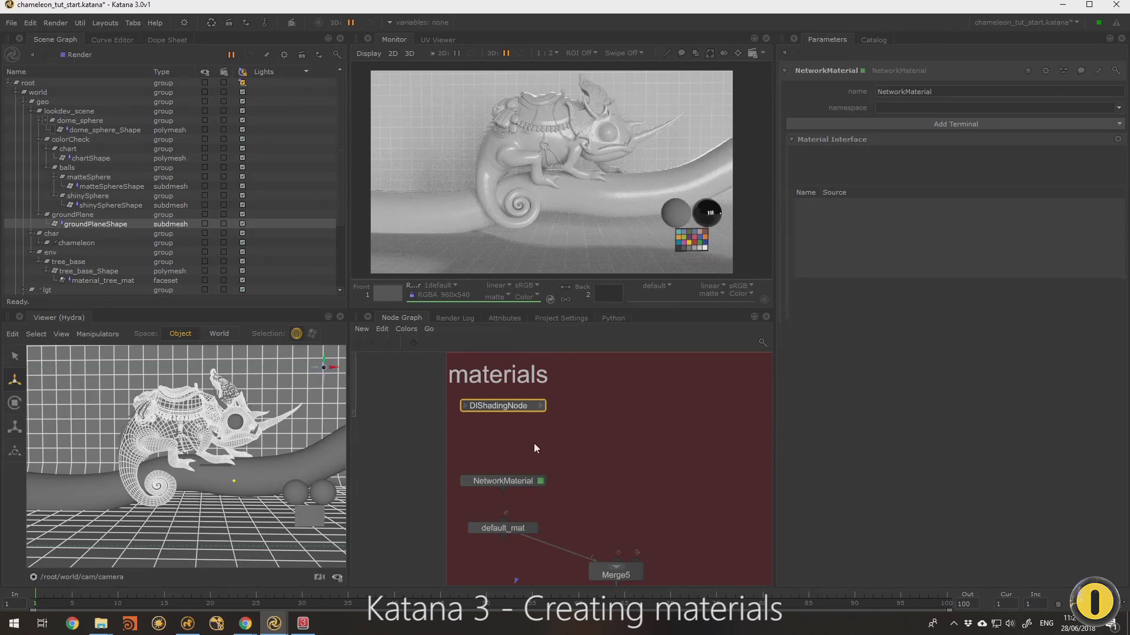
{"action": "mouse_move", "coordinate": [516, 406]}
{"action": "left_mouse_down"}
{"action": "mouse_move", "coordinate": [540, 410]}
{"action": "mouse_move", "coordinate": [511, 408]}
{"action": "mouse_move", "coordinate": [524, 413]}
{"action": "mouse_move", "coordinate": [505, 429]}
{"action": "mouse_move", "coordinate": [513, 412]}
{"action": "left_mouse_up"}
Step: Add a Surface terminal and a Displacement terminal to the NetworkMaterial node
{"action": "left_click", "coordinate": [512, 480]}
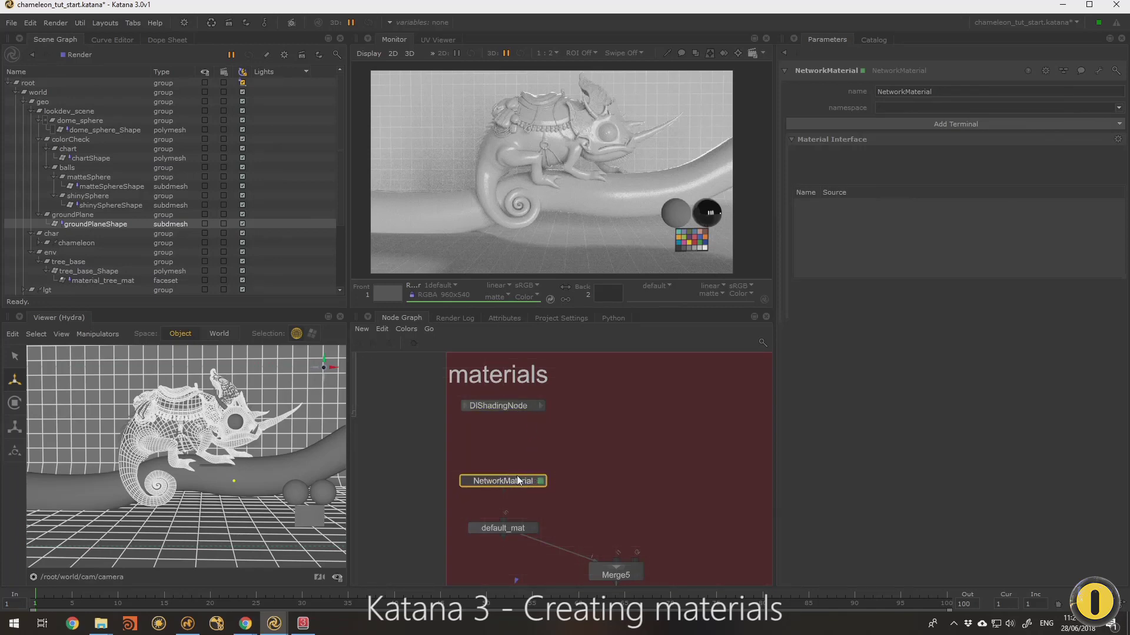
{"action": "left_click", "coordinate": [952, 123]}
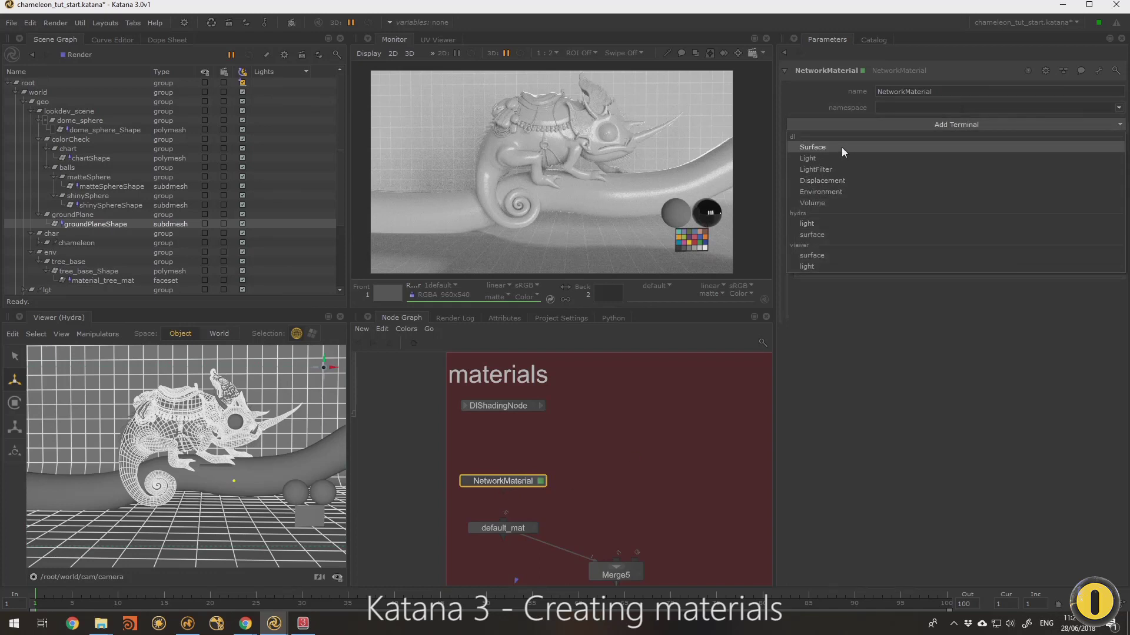
{"action": "left_click", "coordinate": [887, 150]}
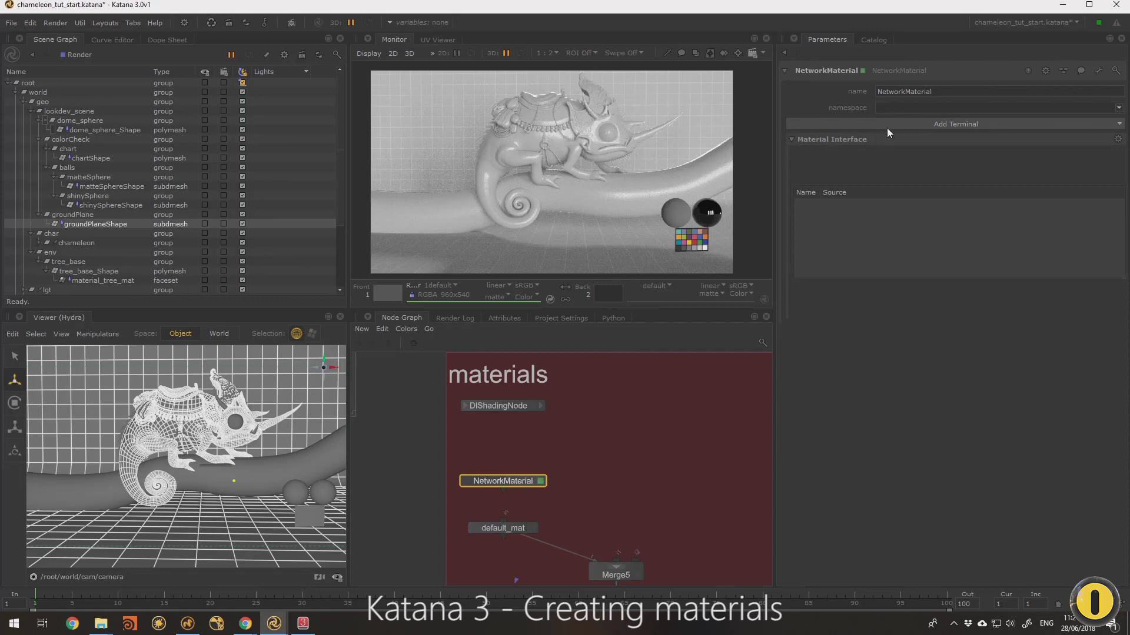
{"action": "left_click", "coordinate": [945, 124]}
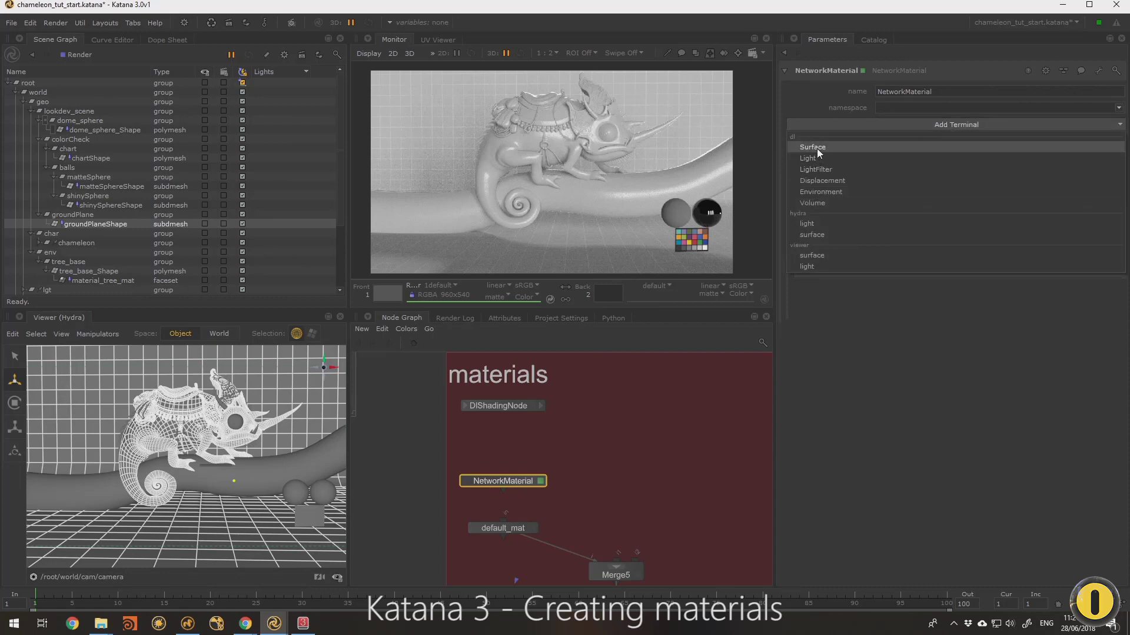
{"action": "left_click", "coordinate": [813, 147]}
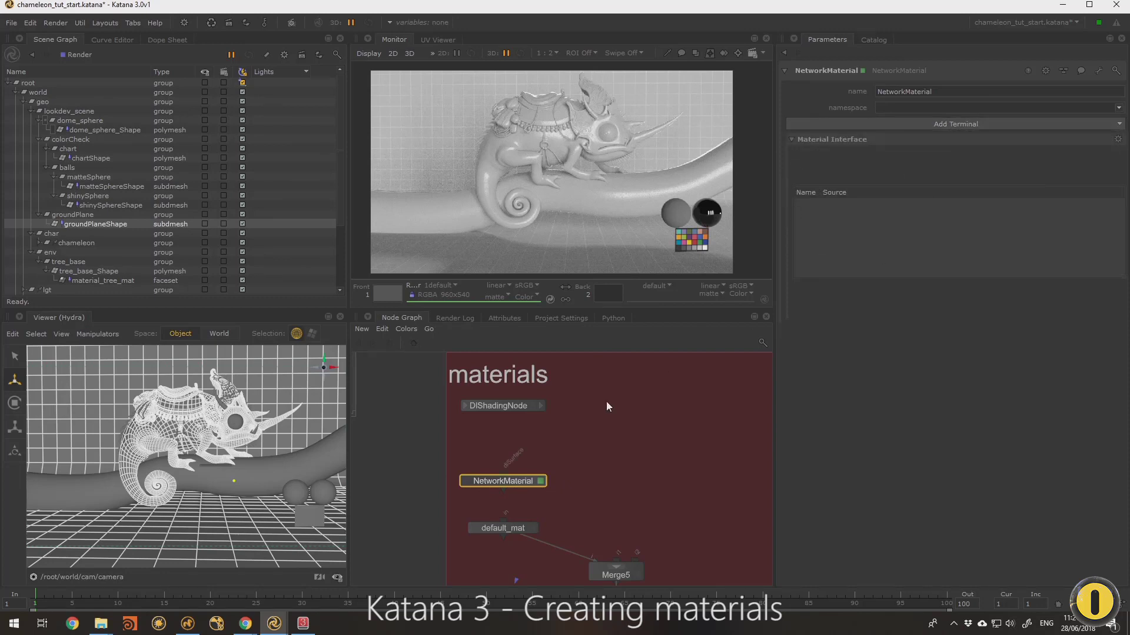
{"action": "left_click_drag", "start_coordinate": [494, 441], "coordinate": [521, 455]}
{"action": "left_click", "coordinate": [886, 124]}
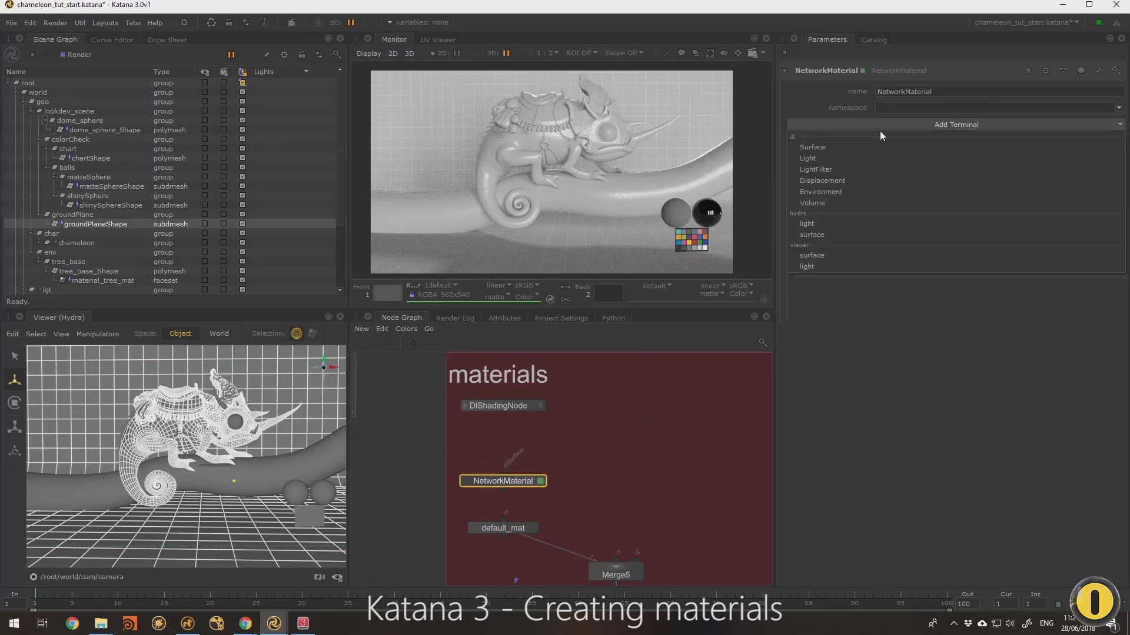
{"action": "left_click", "coordinate": [827, 181]}
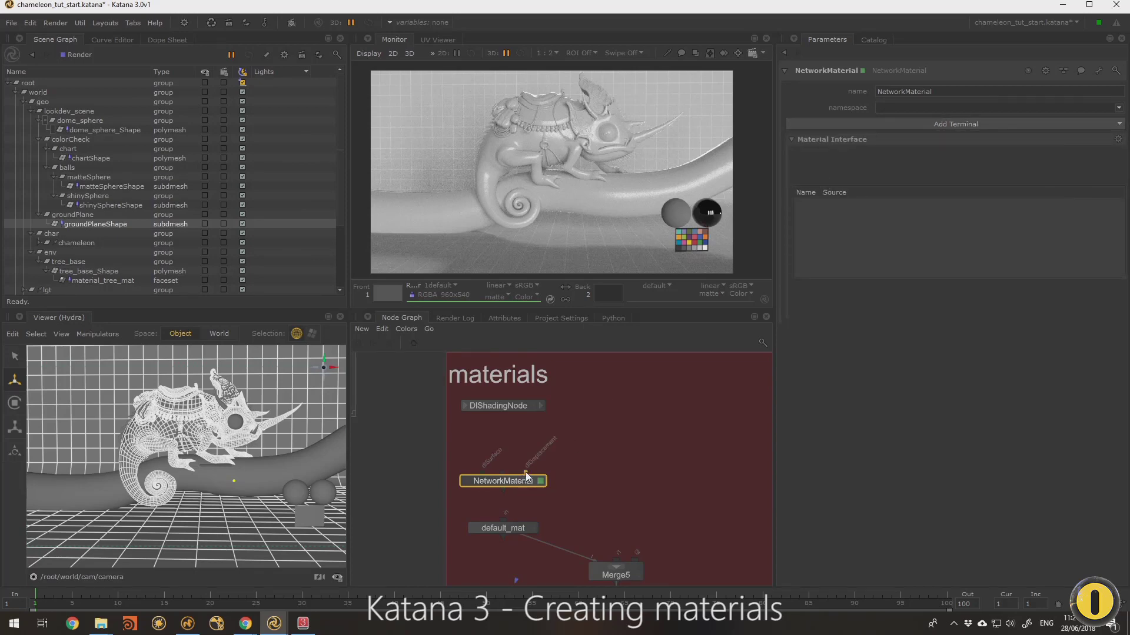
{"action": "mouse_move", "coordinate": [526, 474]}
{"action": "left_mouse_down"}
{"action": "mouse_move", "coordinate": [541, 450]}
{"action": "mouse_move", "coordinate": [580, 456]}
{"action": "mouse_move", "coordinate": [506, 473]}
{"action": "mouse_move", "coordinate": [507, 458]}
{"action": "mouse_move", "coordinate": [531, 485]}
{"action": "left_mouse_up"}
Step: Check the DlShadingNode's output ports and open the node's parameters for editing
{"action": "left_click", "coordinate": [542, 406]}
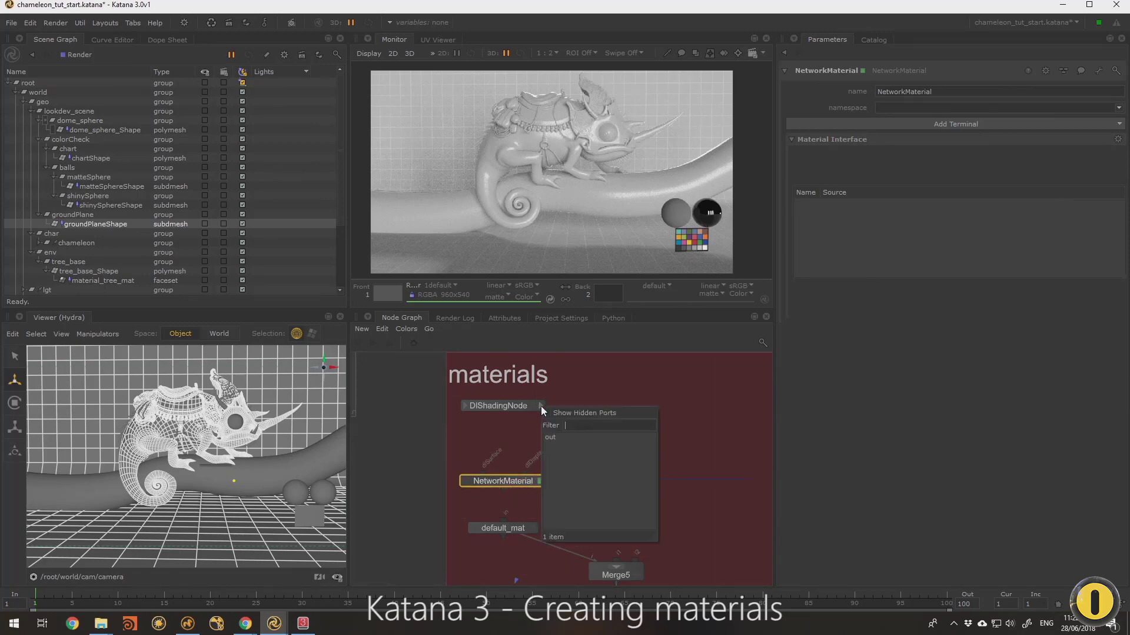
{"action": "left_click", "coordinate": [489, 408]}
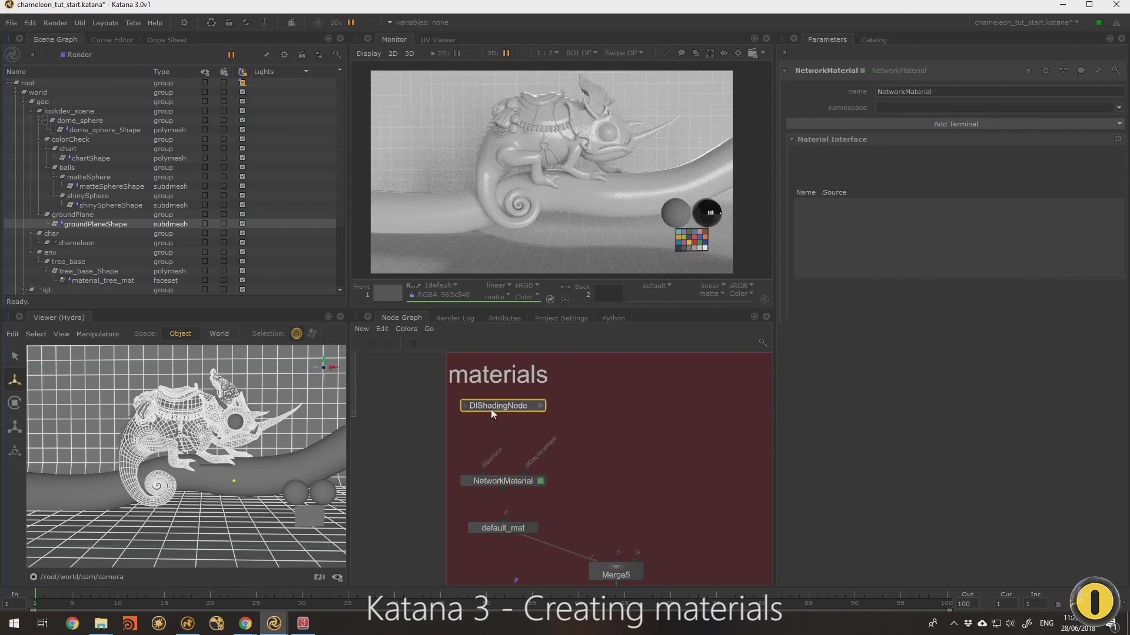
{"action": "double_click", "coordinate": [491, 408]}
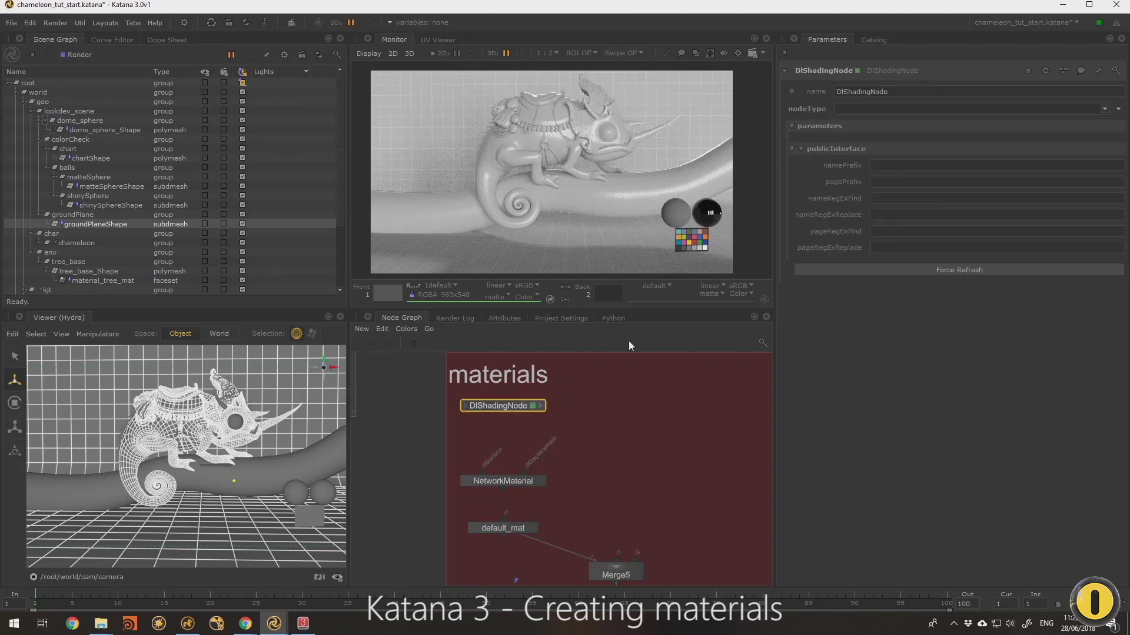
Step: Try the cloth and contrast node types on the DlShadingNode
{"action": "left_click", "coordinate": [838, 108]}
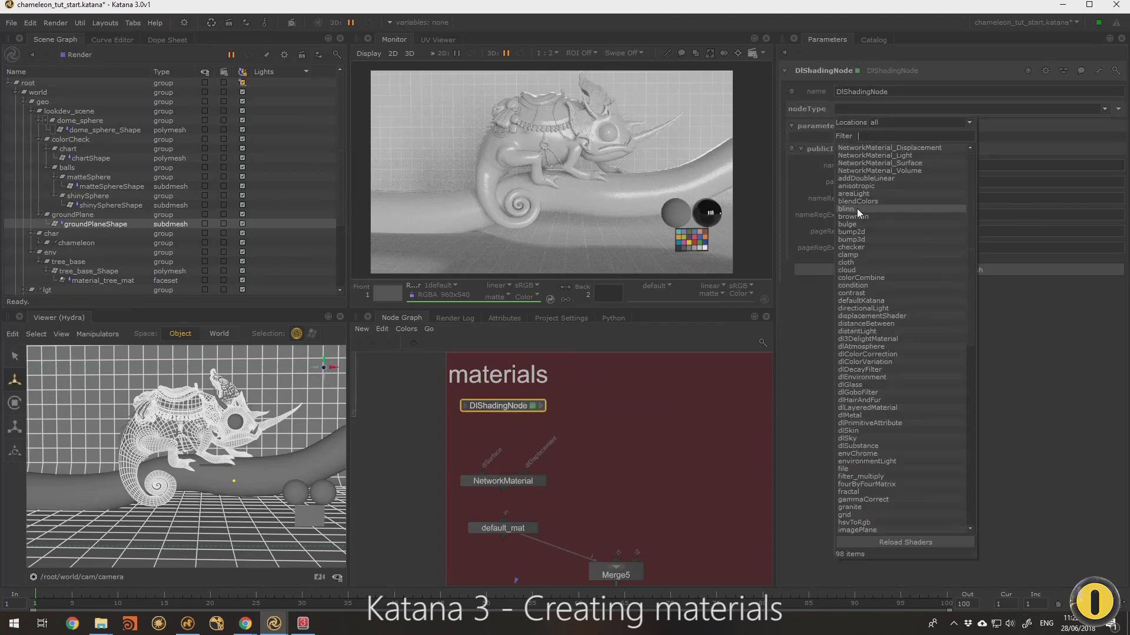
{"action": "left_click", "coordinate": [856, 266]}
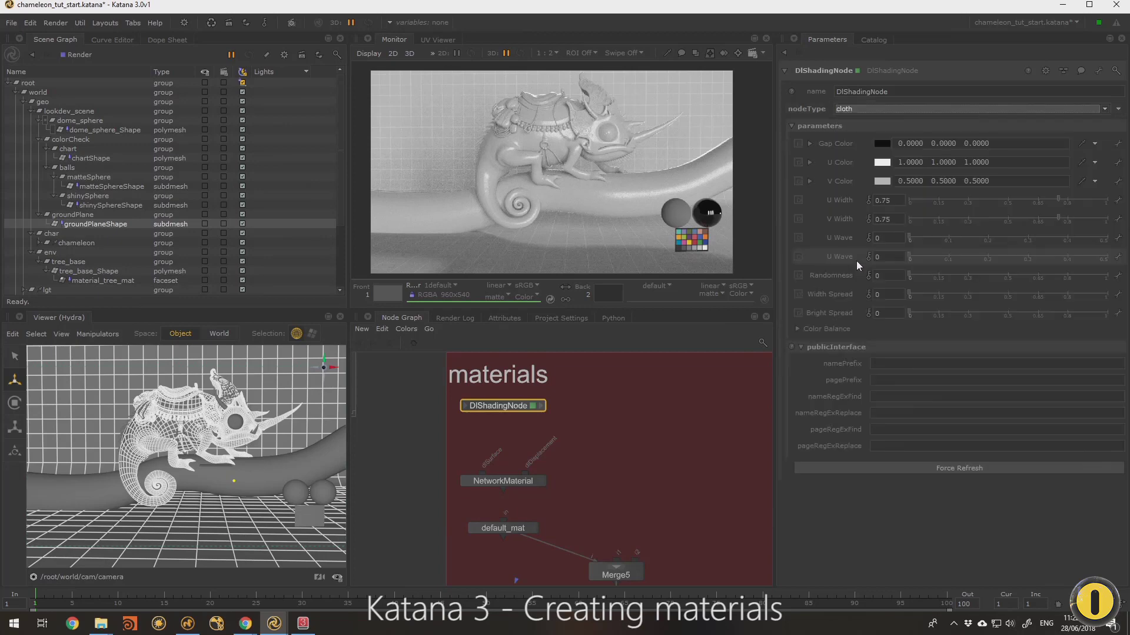
{"action": "left_click", "coordinate": [861, 107]}
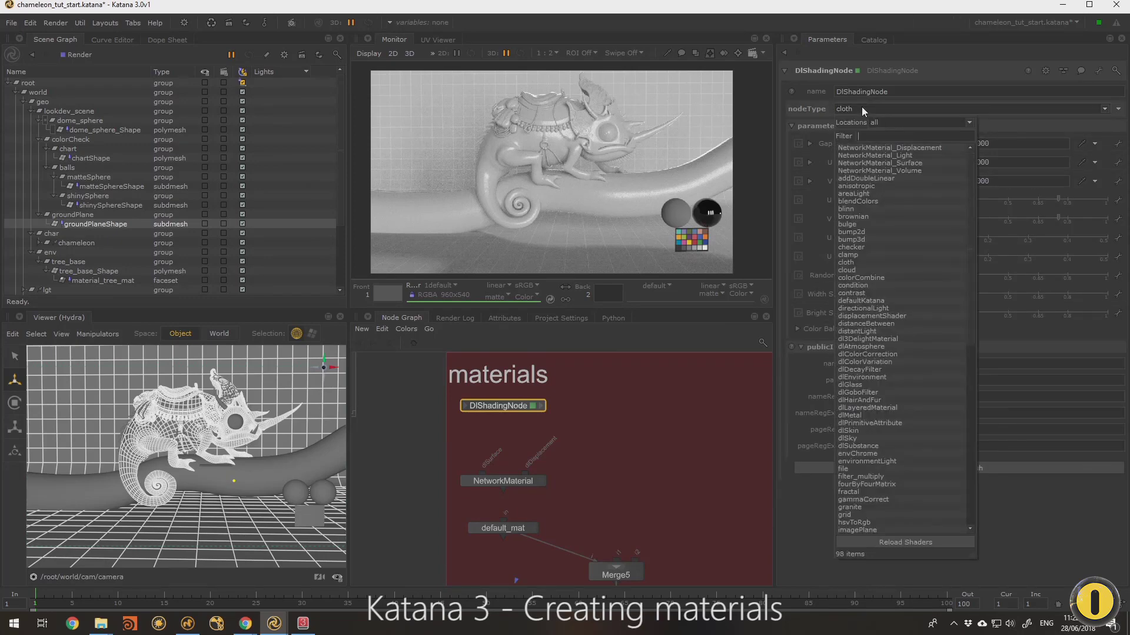
{"action": "left_click", "coordinate": [863, 293]}
Step: Set the DlShadingNode's node type to dl3DelightMaterial and rename the node cham_mat
{"action": "left_click", "coordinate": [856, 107]}
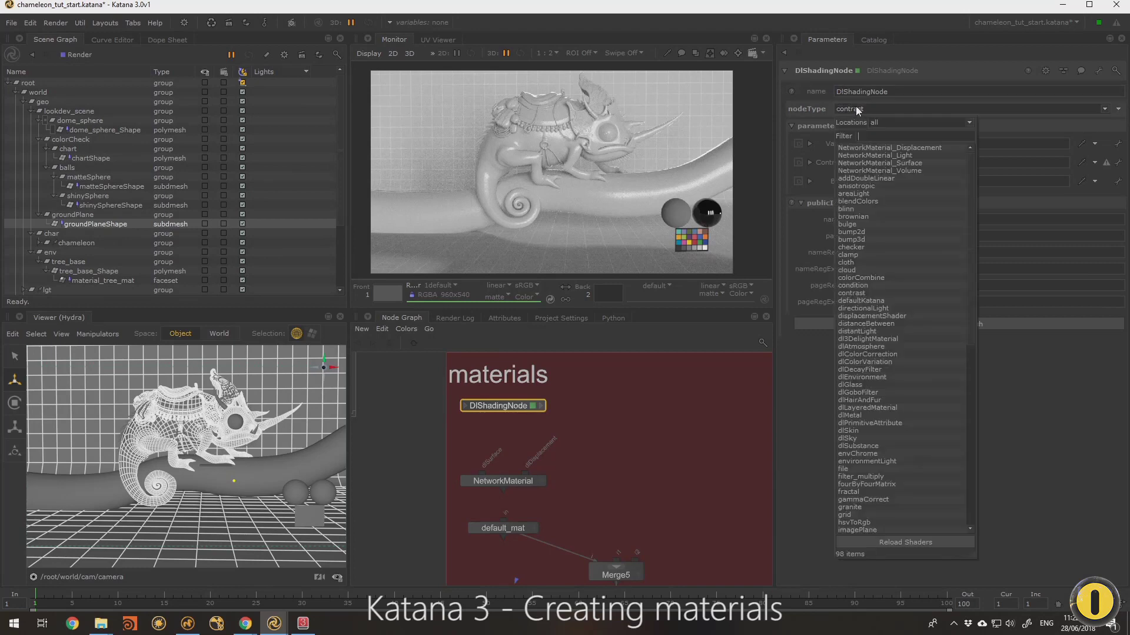
{"action": "left_click", "coordinate": [880, 339]}
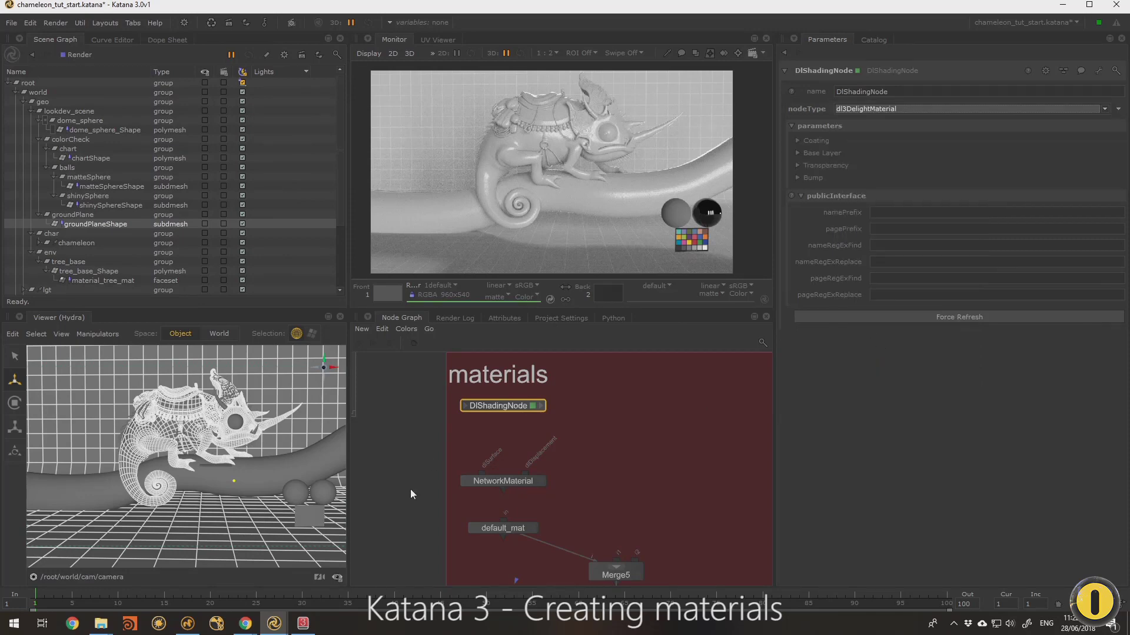
{"action": "double_click", "coordinate": [514, 405]}
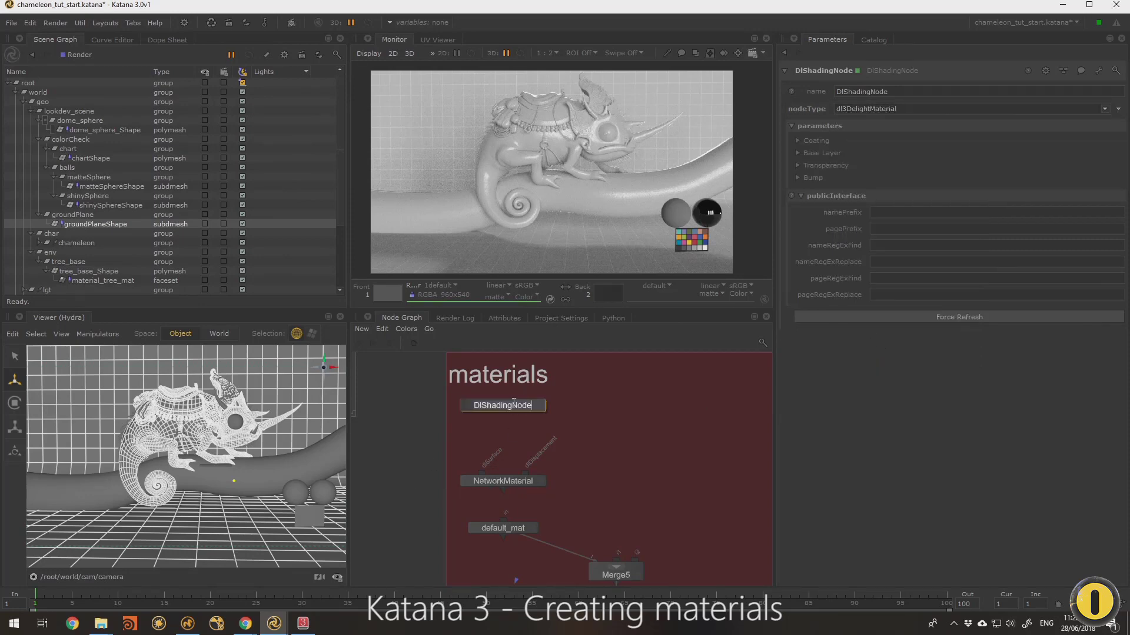
{"action": "key", "text": "BackSpace"}
{"action": "type", "text": "cham_mat"}
{"action": "key", "text": "Return"}
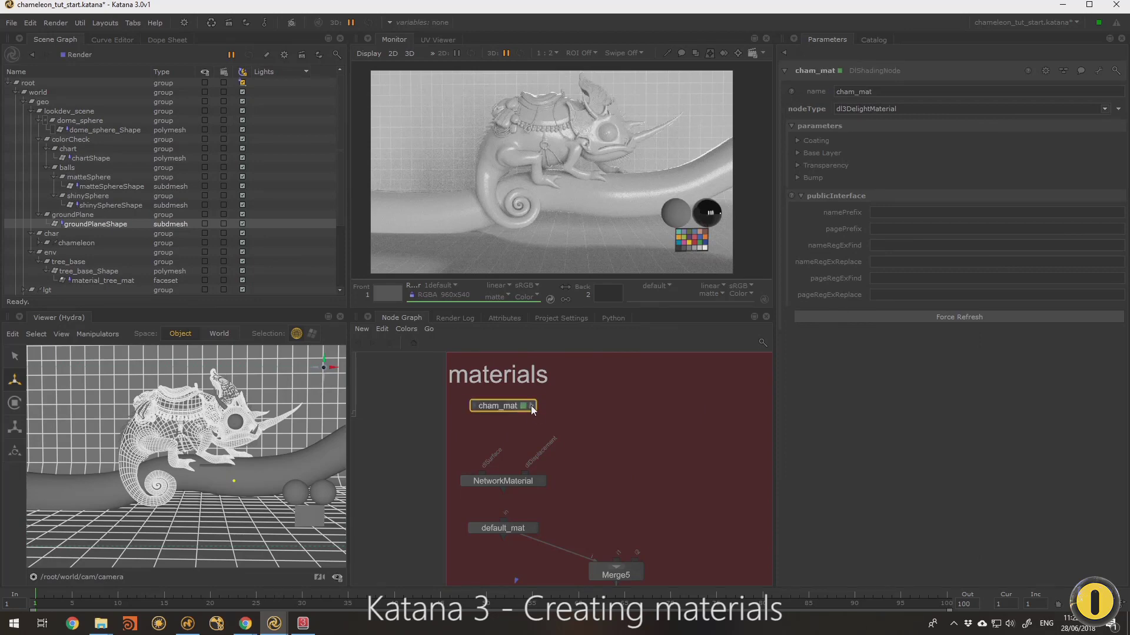
Step: Connect the outColor output of cham_mat to the dlSurface input of the NetworkMaterial node
{"action": "left_click", "coordinate": [532, 409]}
{"action": "scroll", "coordinate": [535, 407], "scroll_direction": "up", "scroll_amount": 5}
{"action": "left_click", "coordinate": [520, 404]}
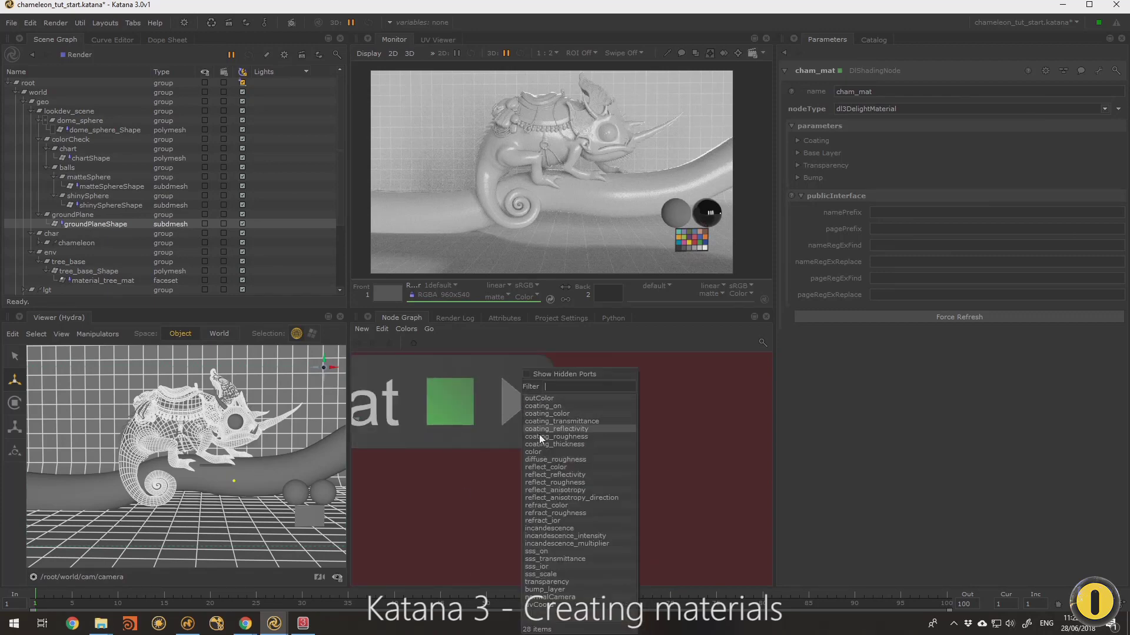
{"action": "left_click", "coordinate": [539, 398]}
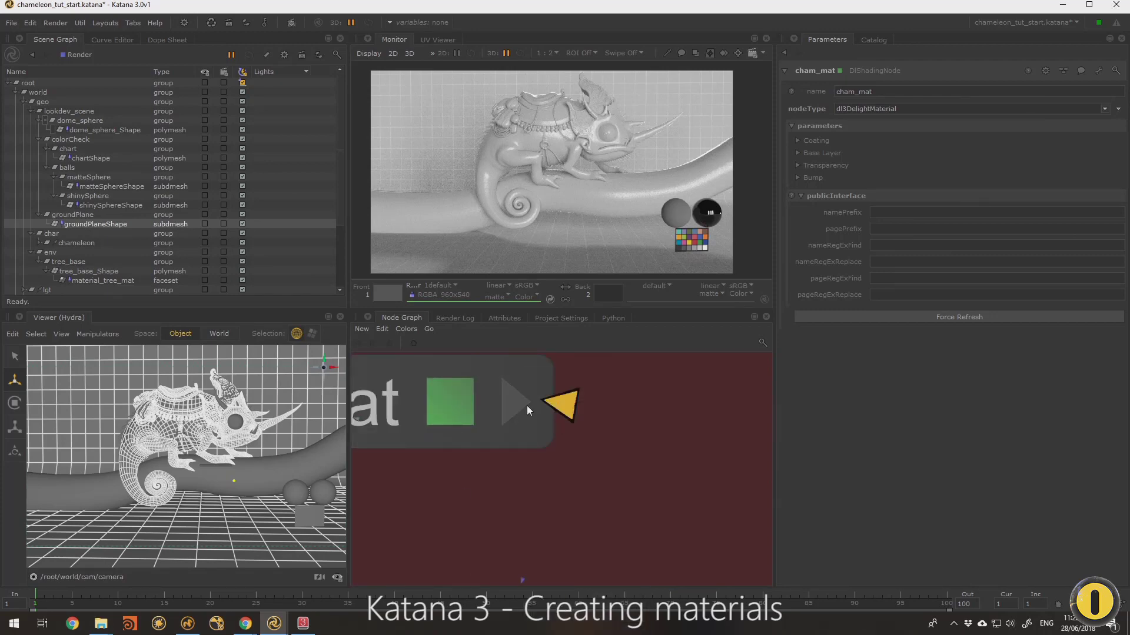
{"action": "scroll", "coordinate": [540, 484], "scroll_direction": "down", "scroll_amount": 5}
{"action": "middle_click_drag", "start_coordinate": [542, 485], "coordinate": [534, 356]}
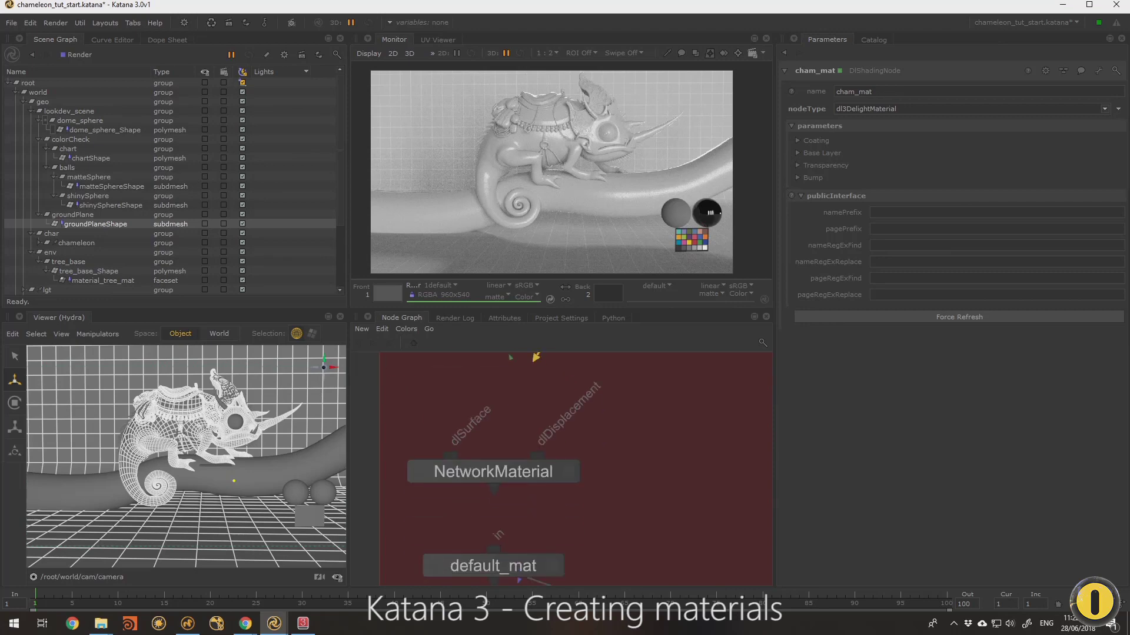
{"action": "left_click", "coordinate": [447, 464]}
{"action": "middle_click_drag", "start_coordinate": [450, 456], "coordinate": [460, 554]}
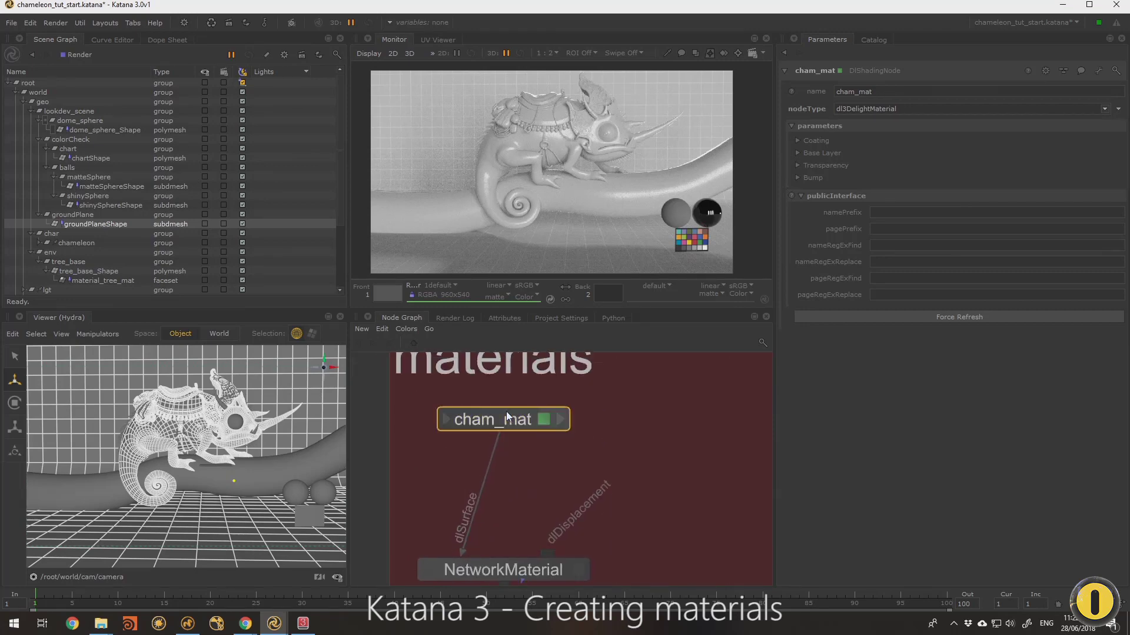
Step: Remove the dlDisplacement terminal from the NetworkMaterial node and rename the node cham_nm
{"action": "middle_click_drag", "start_coordinate": [563, 447], "coordinate": [566, 426]}
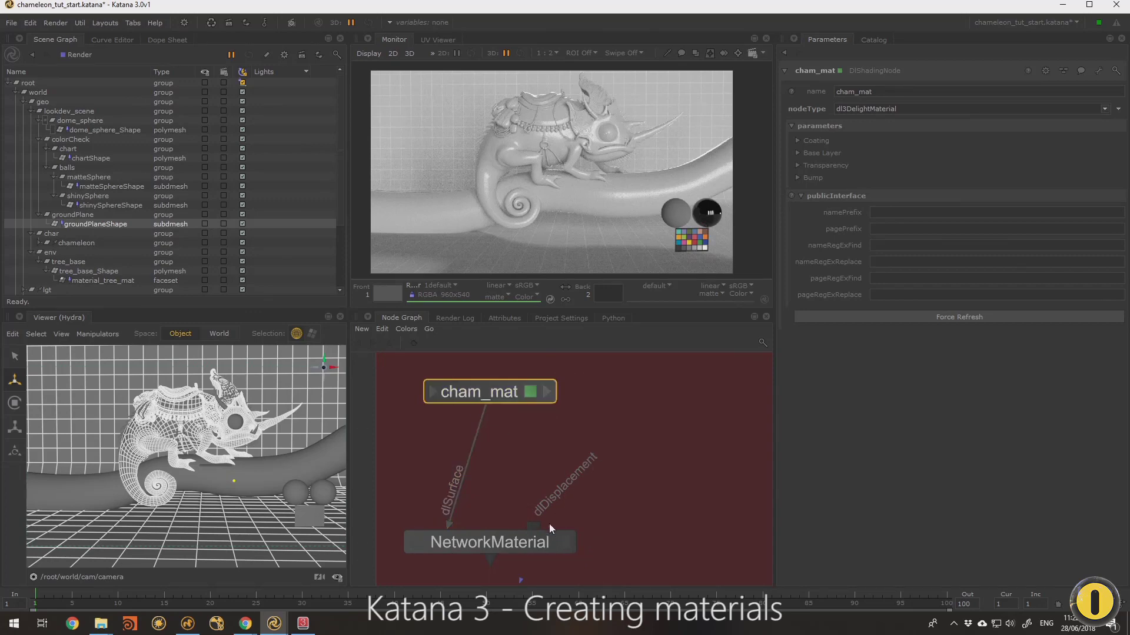
{"action": "middle_click_drag", "start_coordinate": [546, 528], "coordinate": [548, 492]}
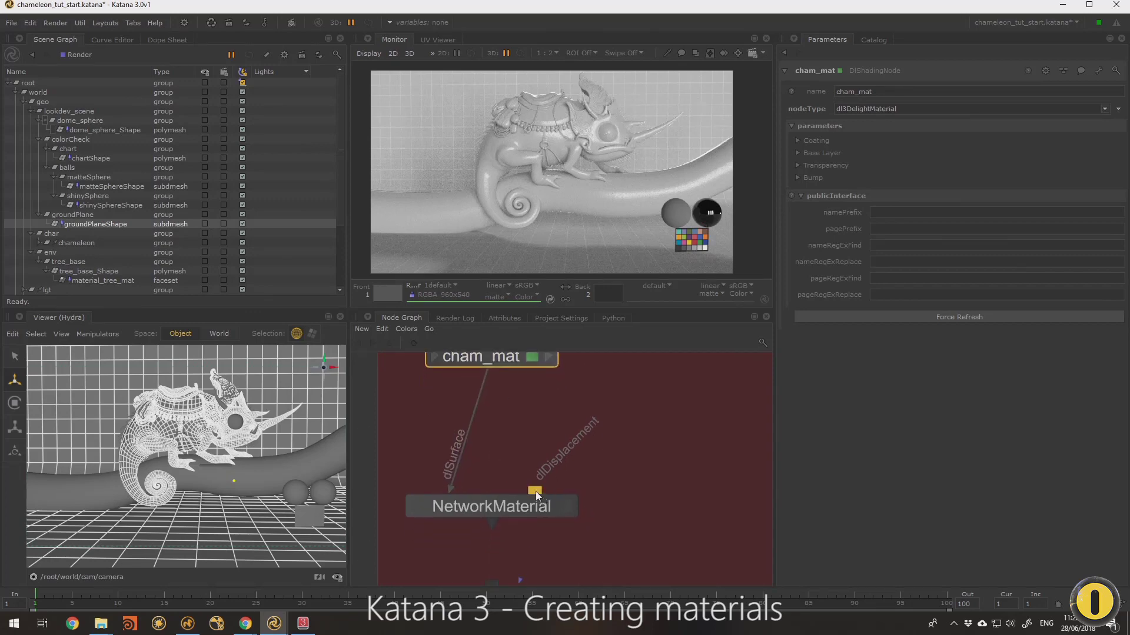
{"action": "left_click_drag", "start_coordinate": [536, 492], "coordinate": [571, 498]}
{"action": "middle_click_drag", "start_coordinate": [571, 498], "coordinate": [543, 501]}
{"action": "double_click", "coordinate": [542, 498]}
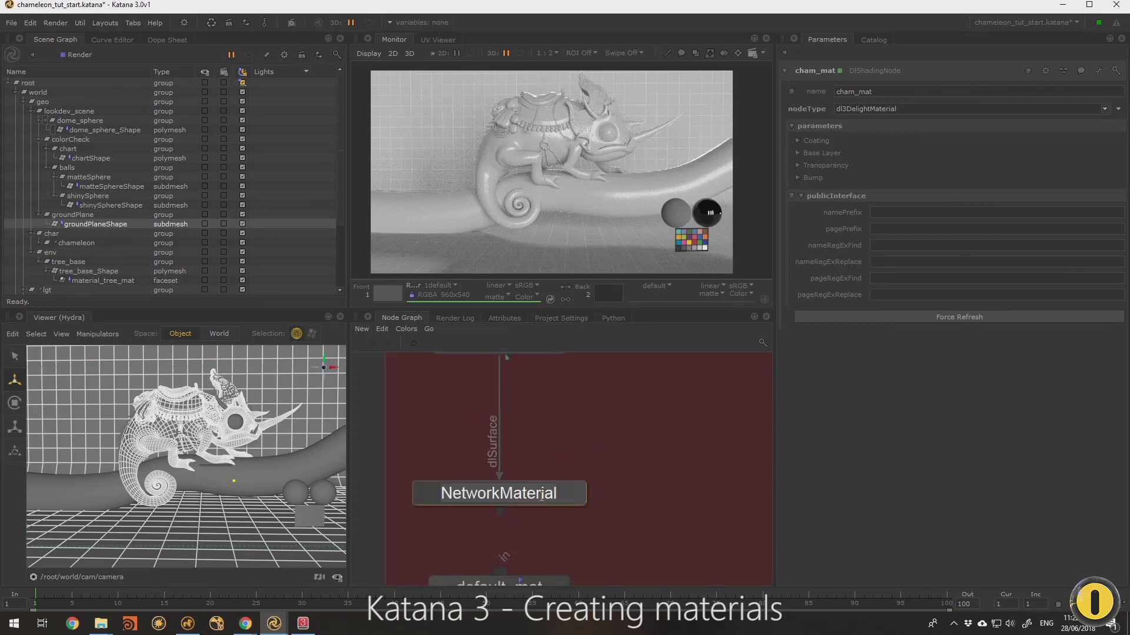
{"action": "type", "text": "cham_nm"}
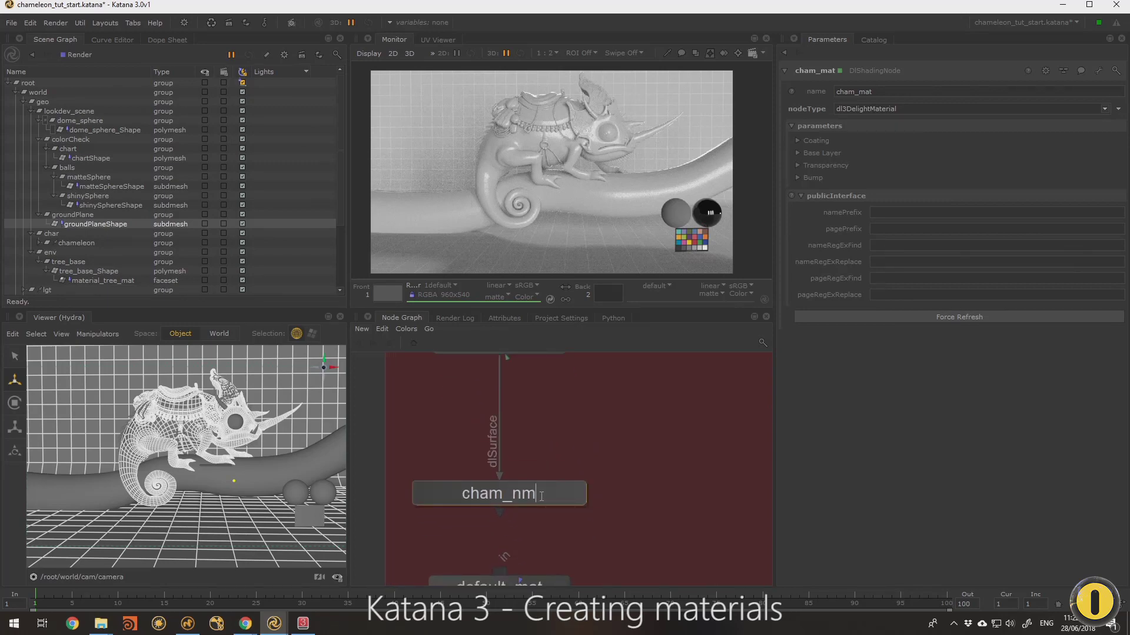
{"action": "key", "text": "Return"}
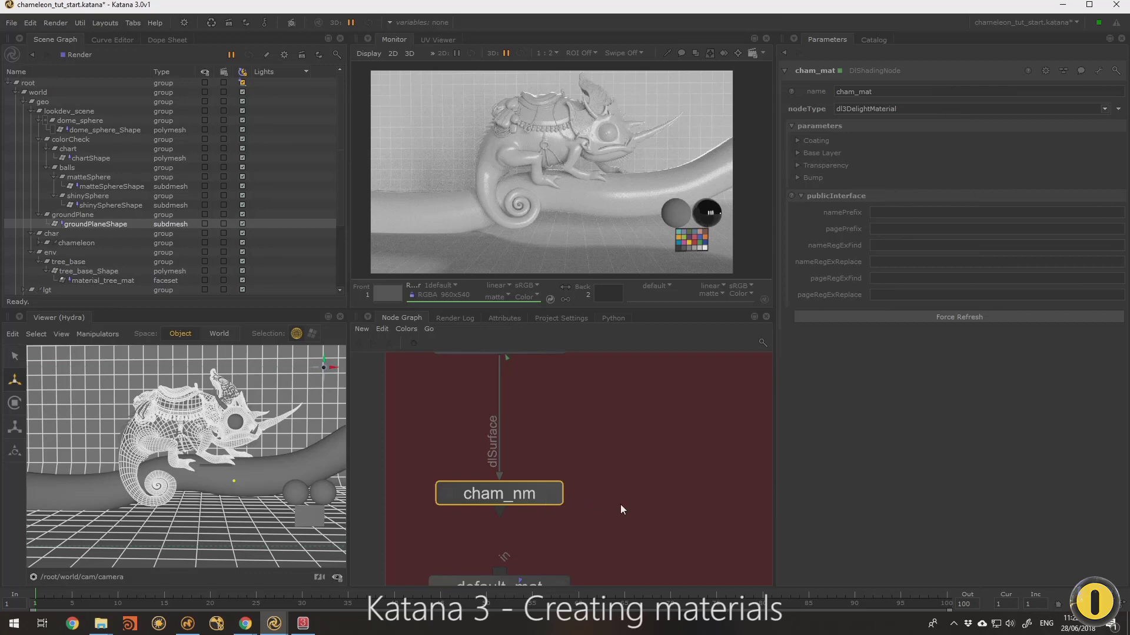
Step: Connect the output of cham_nm to Merge5 and select the cham_nm material under materials in the scene graph
{"action": "scroll", "coordinate": [621, 504], "scroll_direction": "down", "scroll_amount": 4}
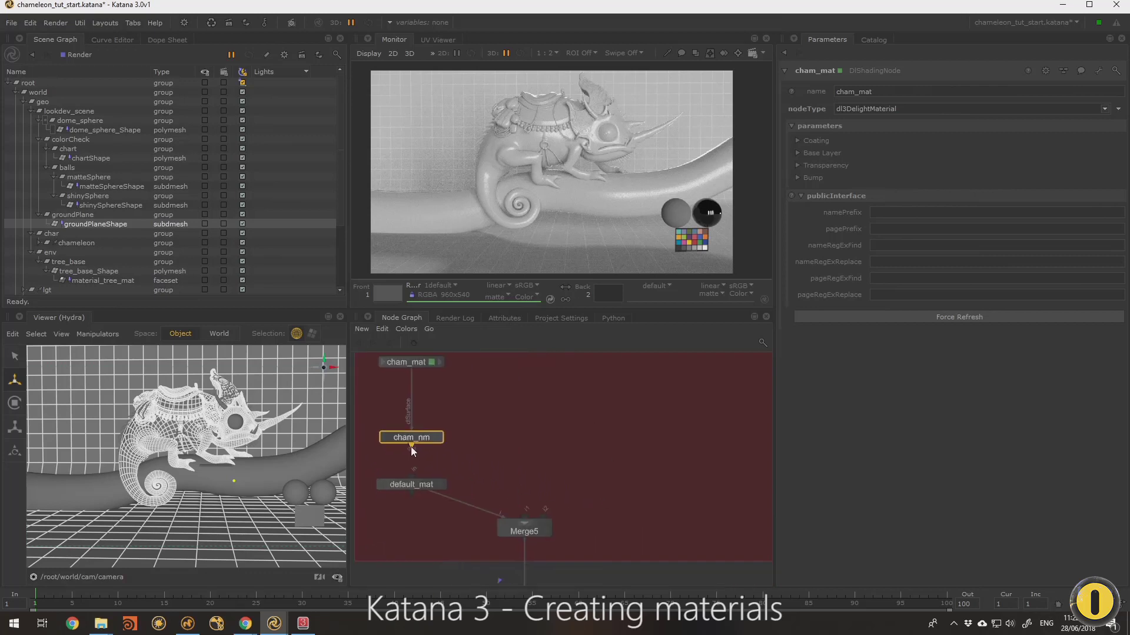
{"action": "left_click_drag", "start_coordinate": [410, 446], "coordinate": [521, 517]}
{"action": "middle_click_drag", "start_coordinate": [392, 429], "coordinate": [474, 389]}
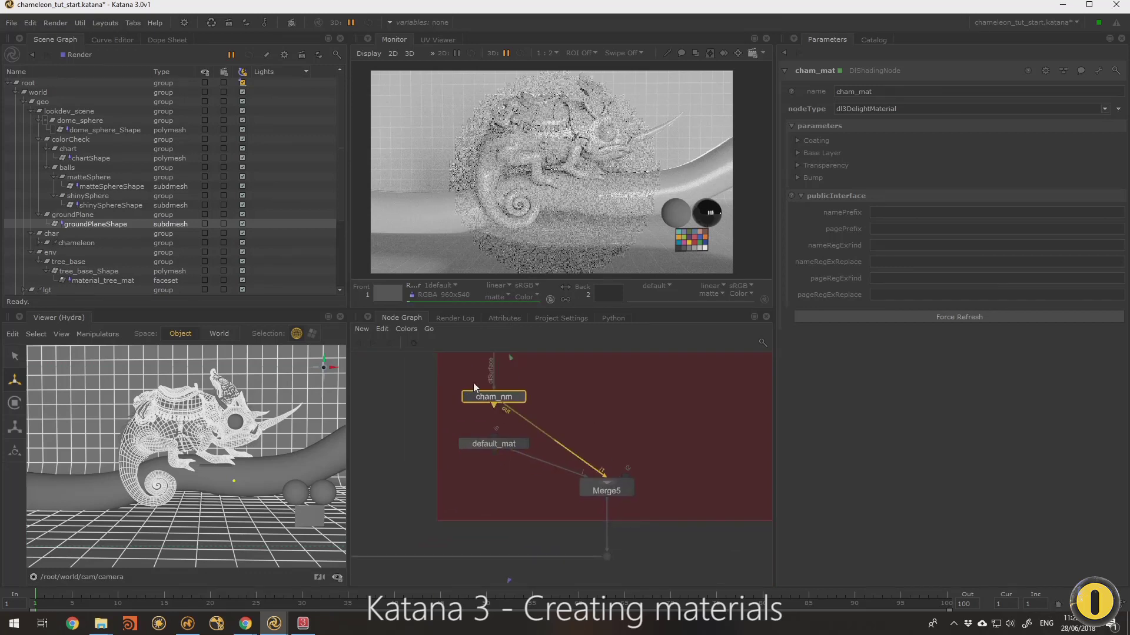
{"action": "scroll", "coordinate": [119, 239], "scroll_direction": "down", "scroll_amount": 4}
{"action": "left_click", "coordinate": [24, 291]}
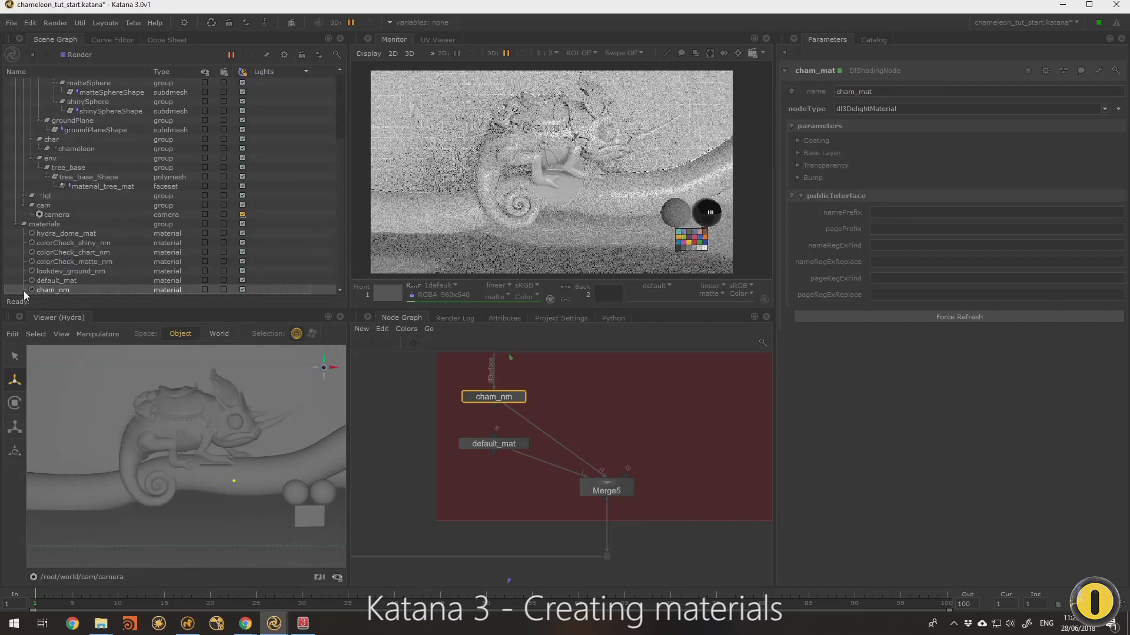
{"action": "scroll", "coordinate": [589, 444], "scroll_direction": "down", "scroll_amount": 4}
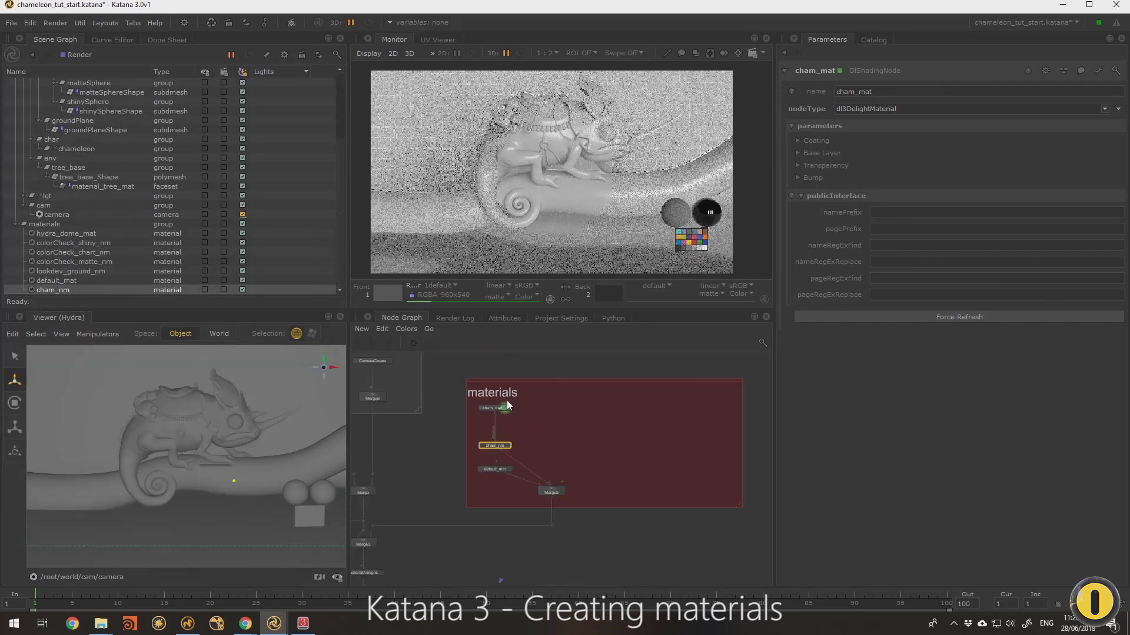
{"action": "scroll", "coordinate": [507, 401], "scroll_direction": "up", "scroll_amount": 4}
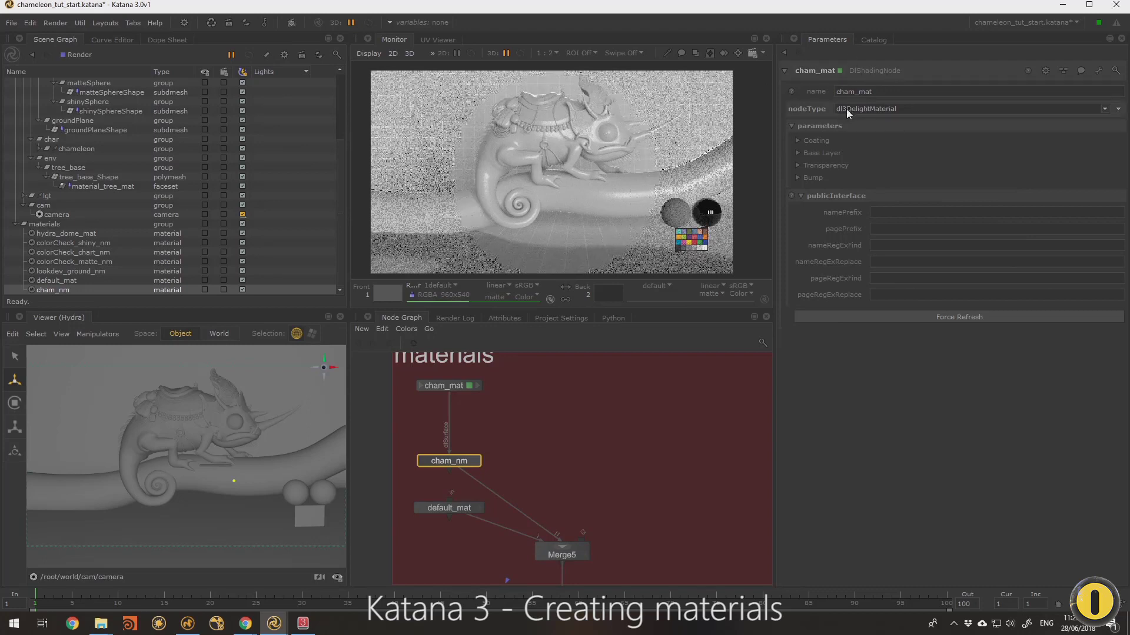
Step: Set the Base Layer diffuse color of cham_mat to red, 0.7103, 0.0474, 0.0474
{"action": "left_click", "coordinate": [799, 140]}
{"action": "left_click", "coordinate": [799, 140]}
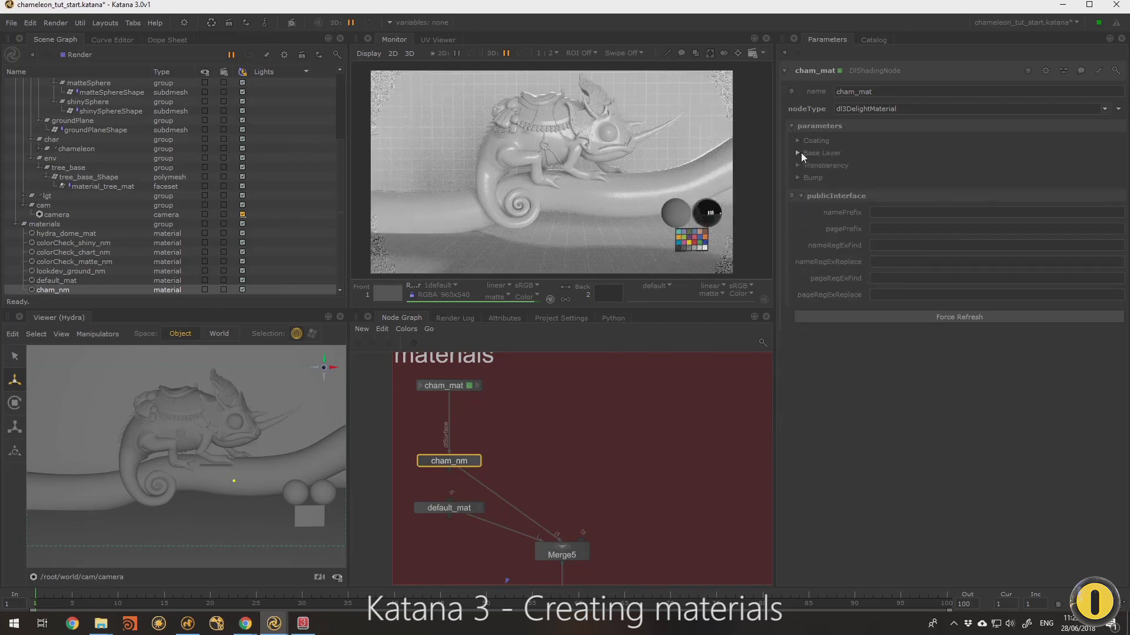
{"action": "left_click", "coordinate": [798, 153]}
{"action": "left_click", "coordinate": [804, 163]}
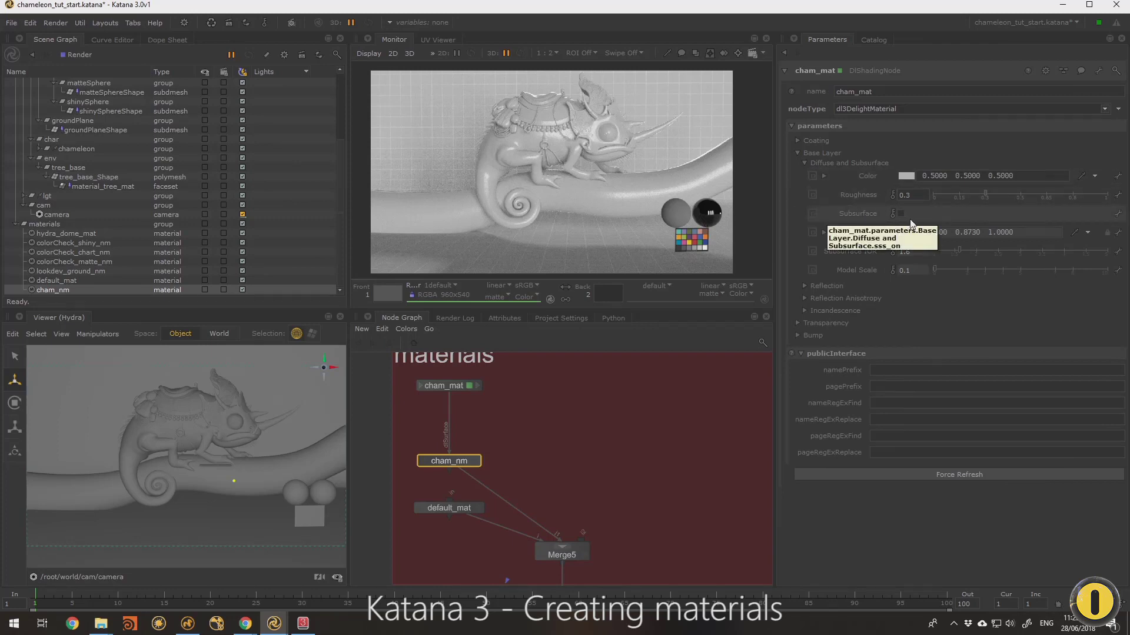
{"action": "left_click", "coordinate": [908, 176]}
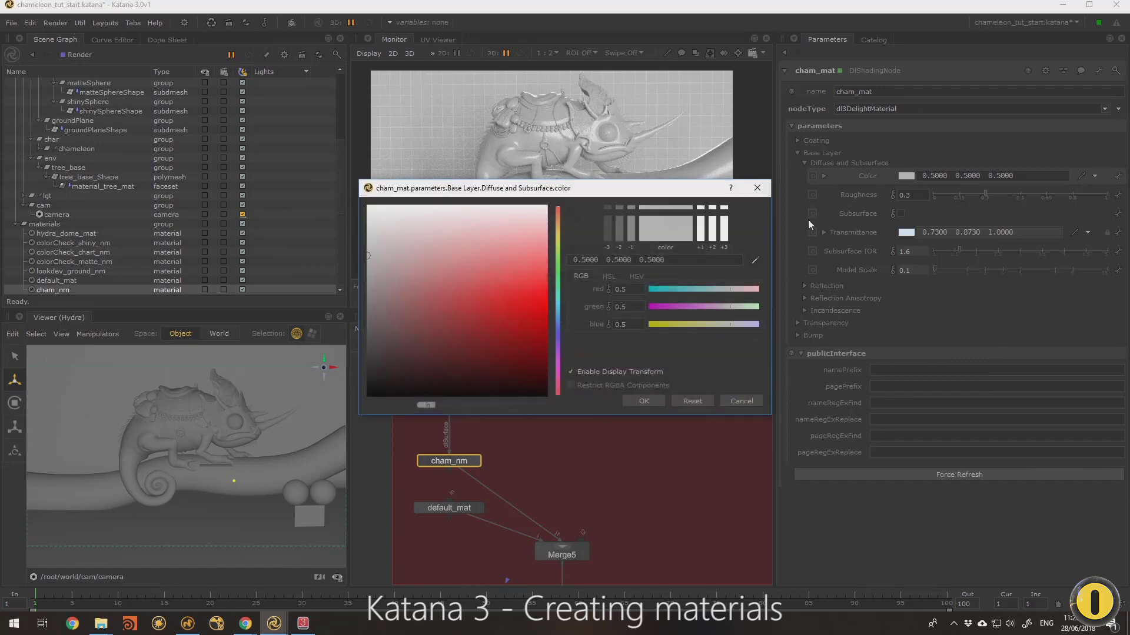
{"action": "left_click", "coordinate": [478, 296]}
{"action": "left_click", "coordinate": [491, 291]}
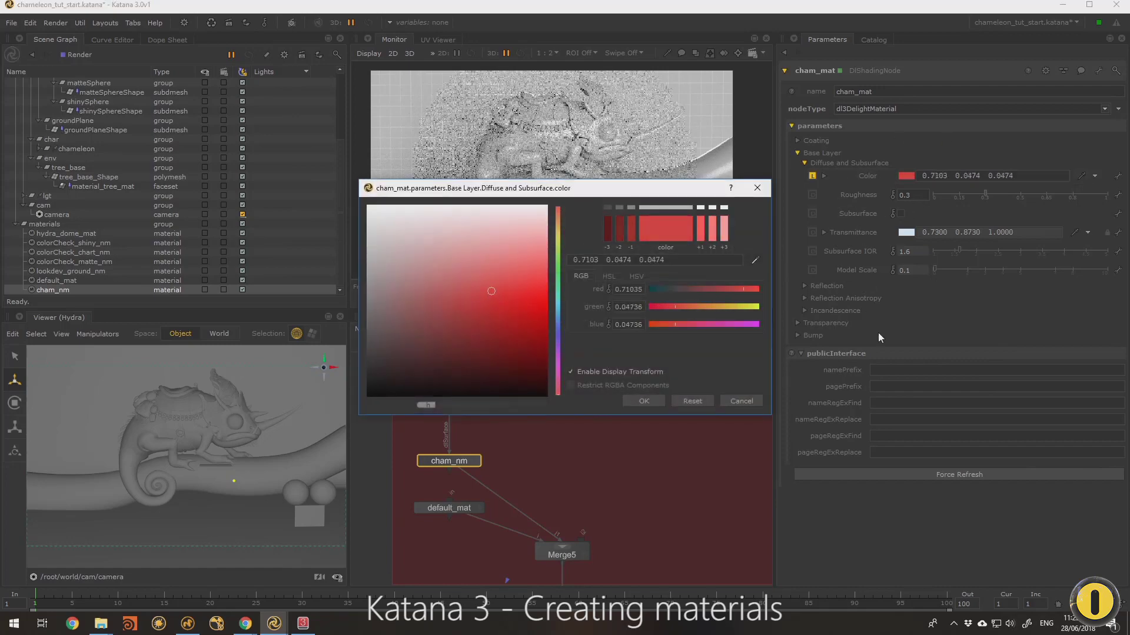
{"action": "left_click", "coordinate": [659, 401]}
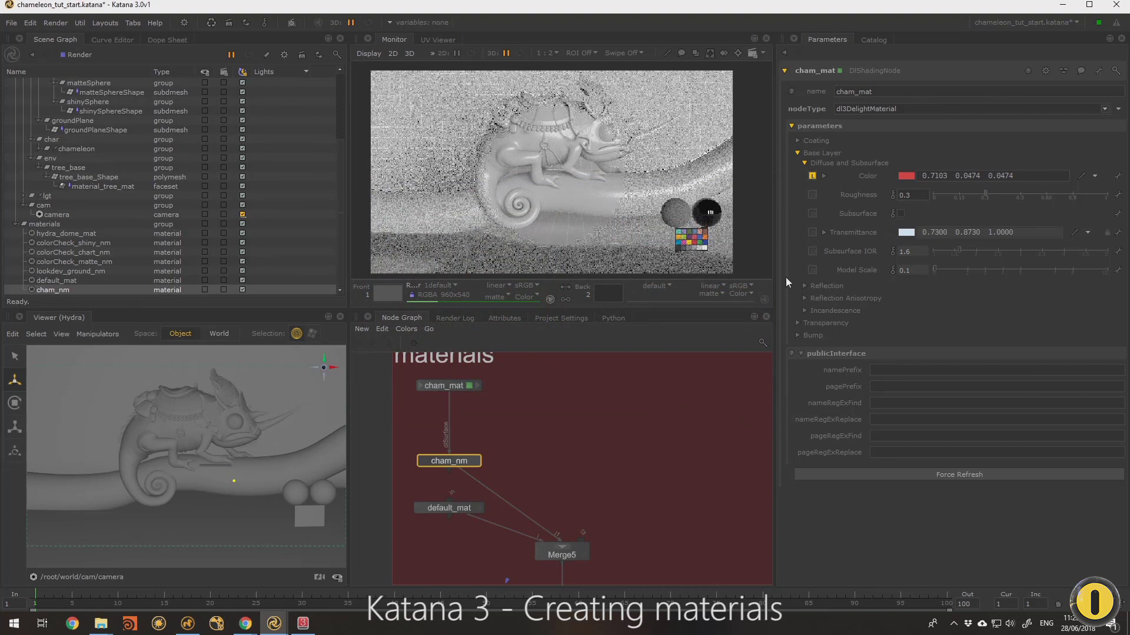
Step: Inspect cham_mat's Reflection, Reflection Anisotropy and Incandescence parameters, and space the cham_nm and default_mat nodes further apart
{"action": "left_click", "coordinate": [808, 288]}
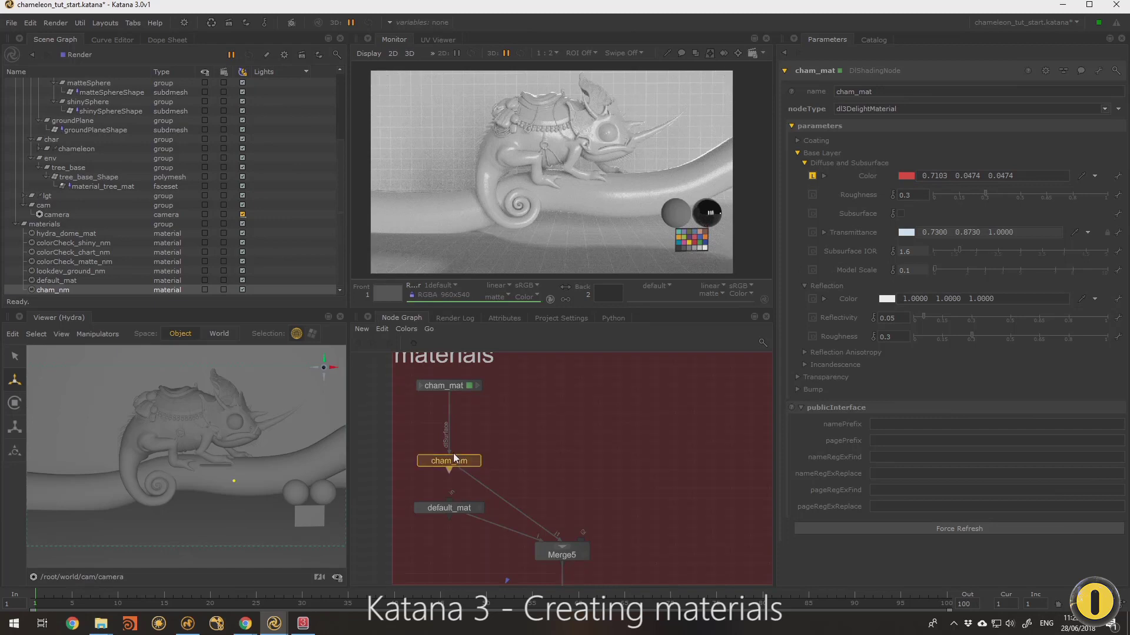
{"action": "left_click_drag", "start_coordinate": [453, 462], "coordinate": [452, 453]}
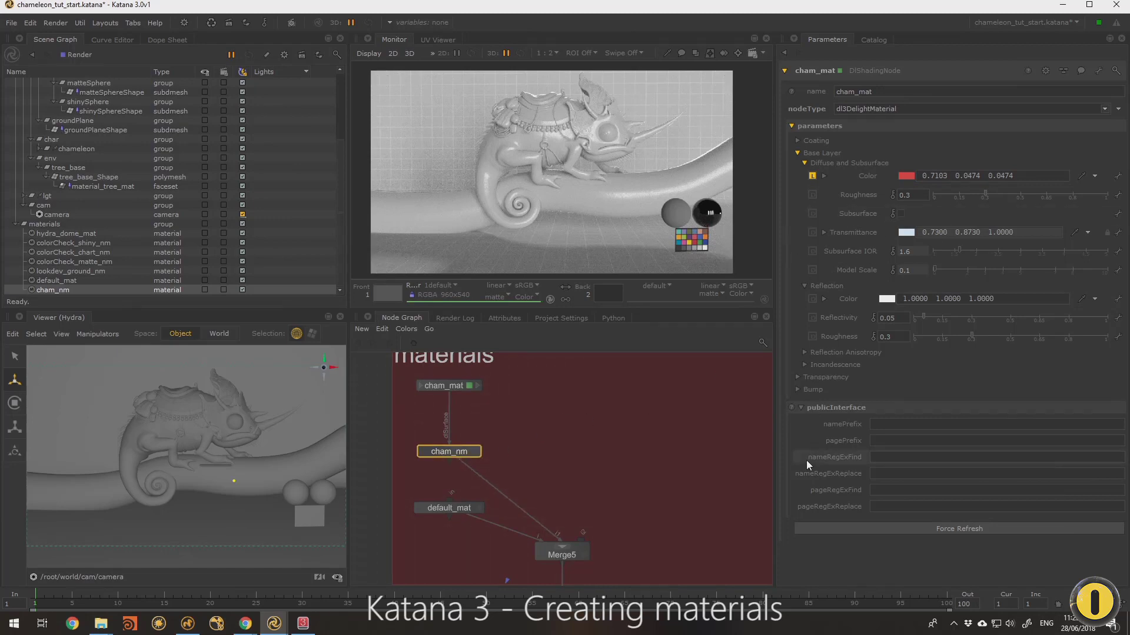
{"action": "left_click", "coordinate": [805, 352]}
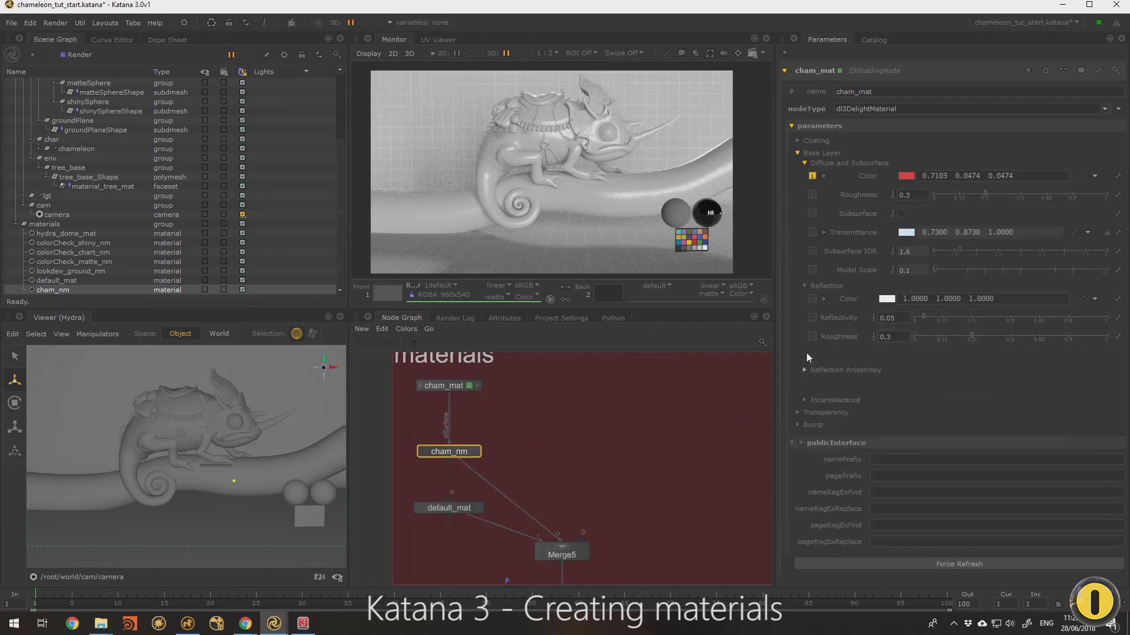
{"action": "left_click", "coordinate": [805, 352]}
{"action": "left_click", "coordinate": [804, 364]}
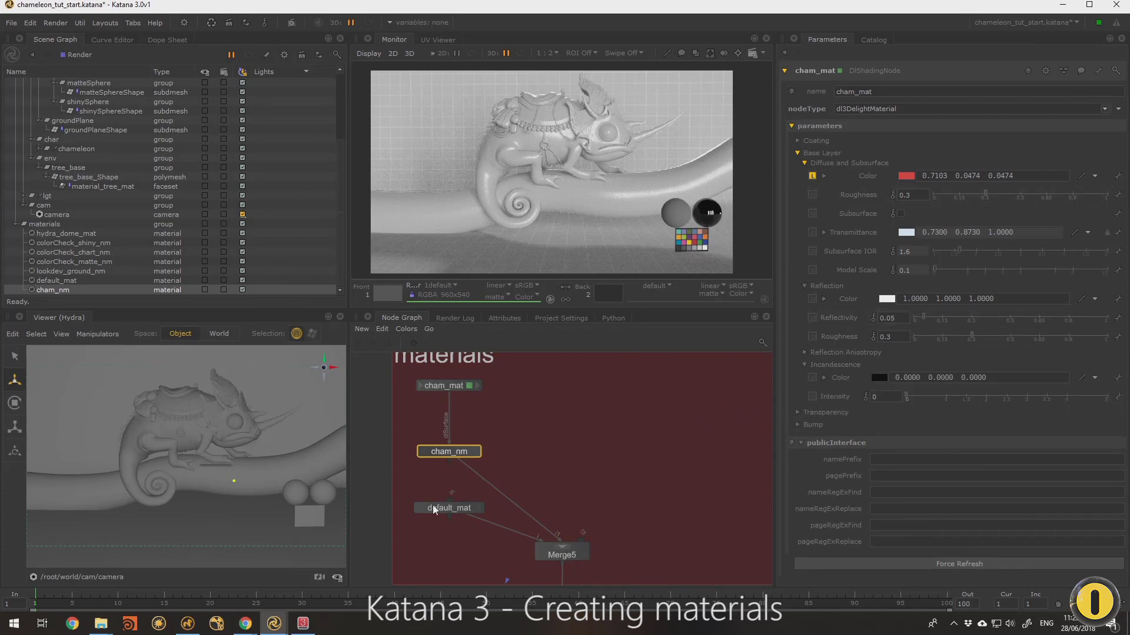
{"action": "left_click_drag", "start_coordinate": [434, 510], "coordinate": [434, 529]}
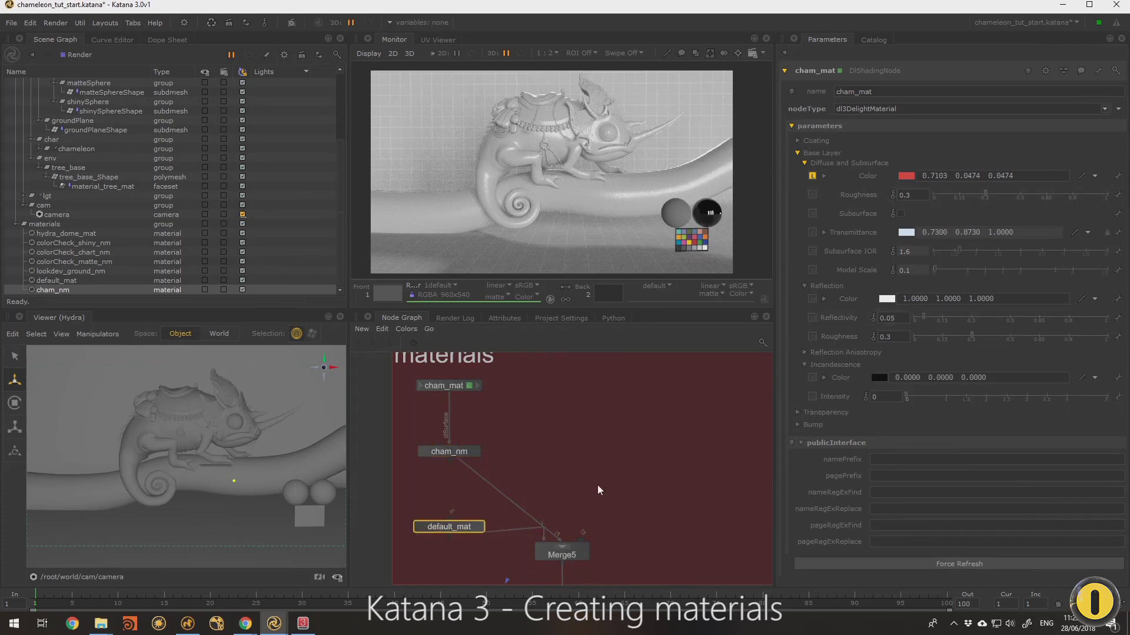
{"action": "middle_click_drag", "start_coordinate": [533, 461], "coordinate": [520, 491]}
{"action": "left_click_drag", "start_coordinate": [403, 405], "coordinate": [470, 504]}
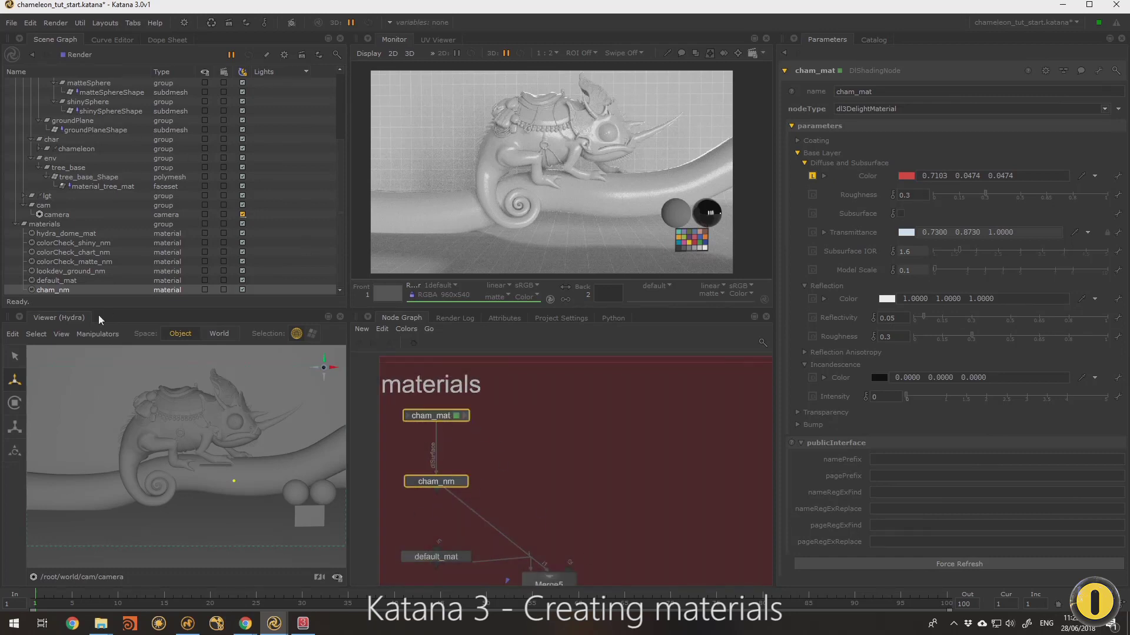
Step: Shift cham_mat's diffuse color to pink by setting its blue component to about 0.1857
{"action": "left_click", "coordinate": [906, 175]}
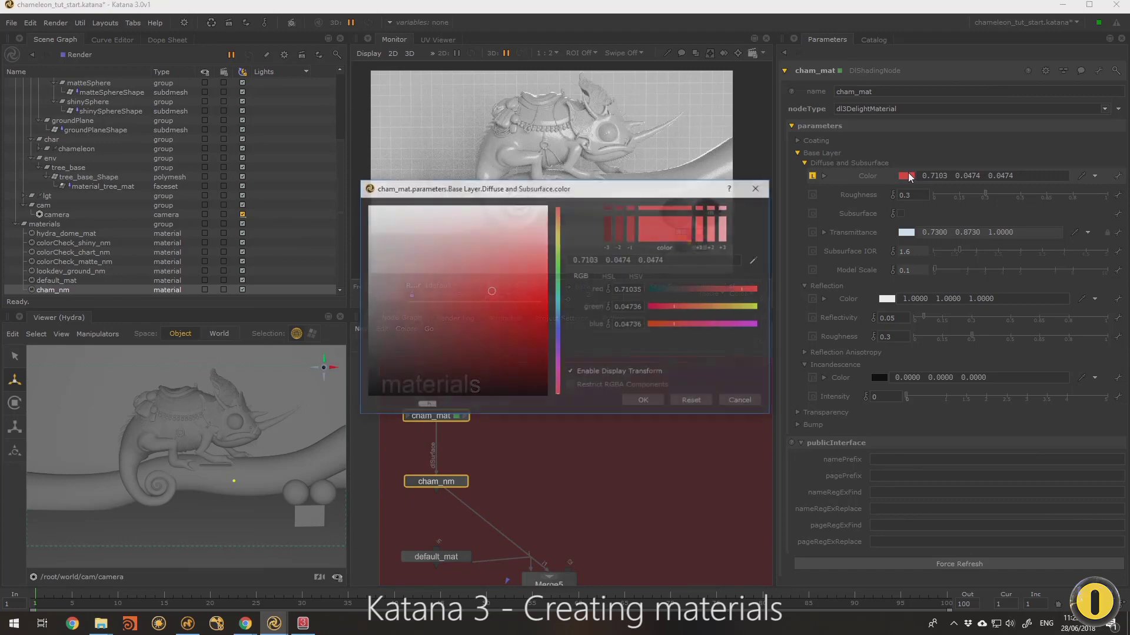
{"action": "left_click", "coordinate": [700, 324]}
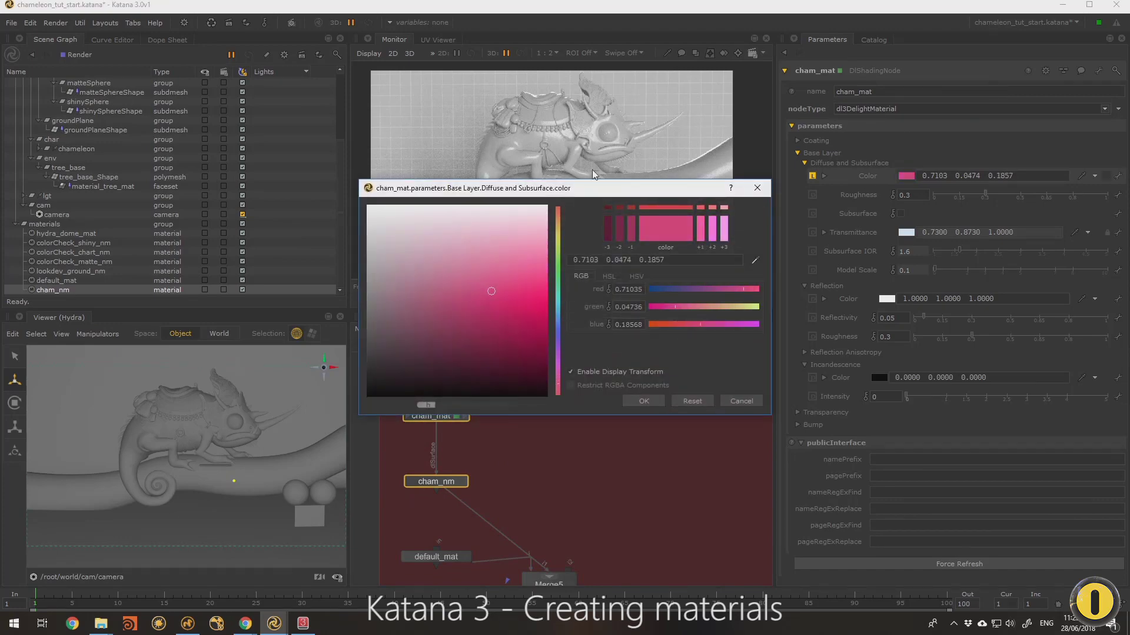
{"action": "left_click", "coordinate": [653, 403]}
{"action": "left_click", "coordinate": [593, 479]}
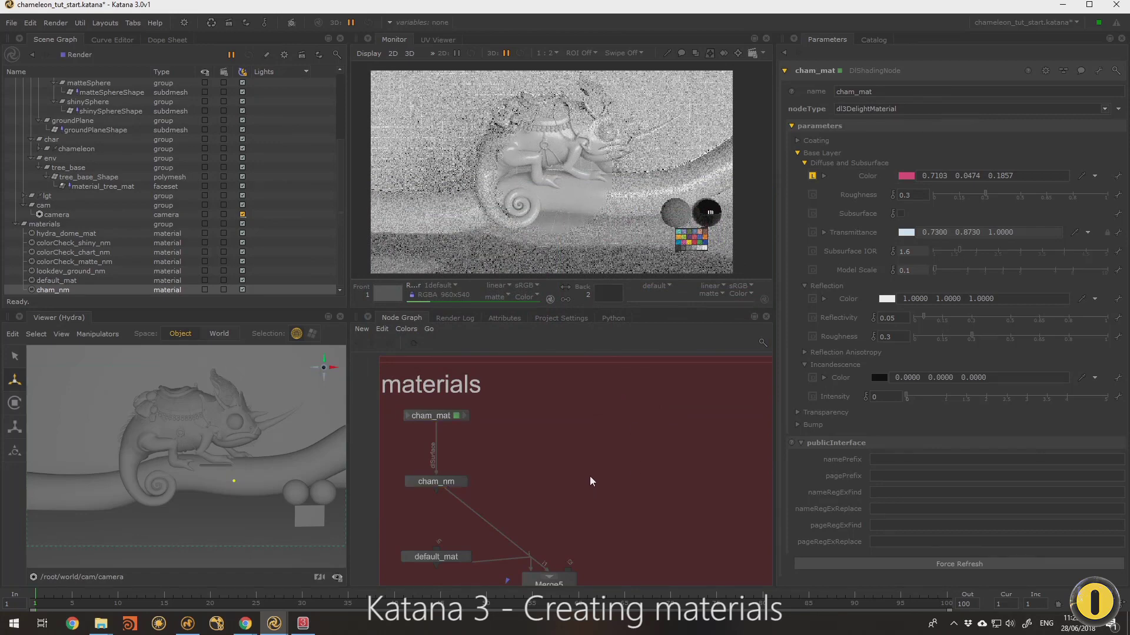
Step: Duplicate the connected cham_mat and cham_nm nodes and place the copies beside the originals in the materials group
{"action": "left_click_drag", "start_coordinate": [553, 405], "coordinate": [424, 513]}
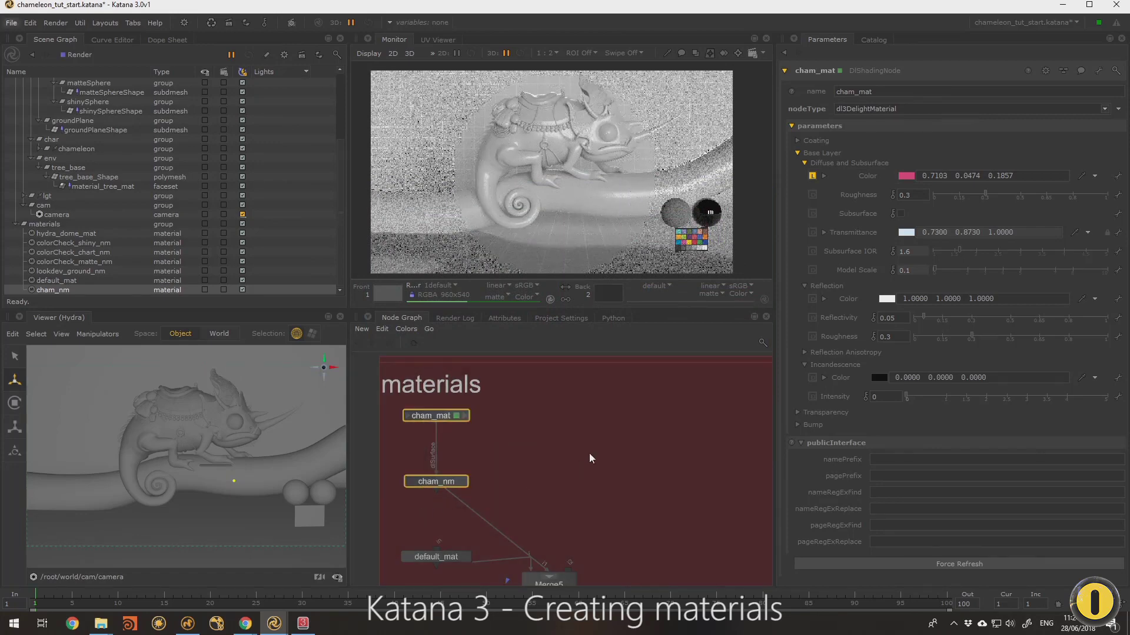
{"action": "key", "text": "ctrl+c"}
{"action": "key", "text": "ctrl+v"}
{"action": "left_click", "coordinate": [574, 425]}
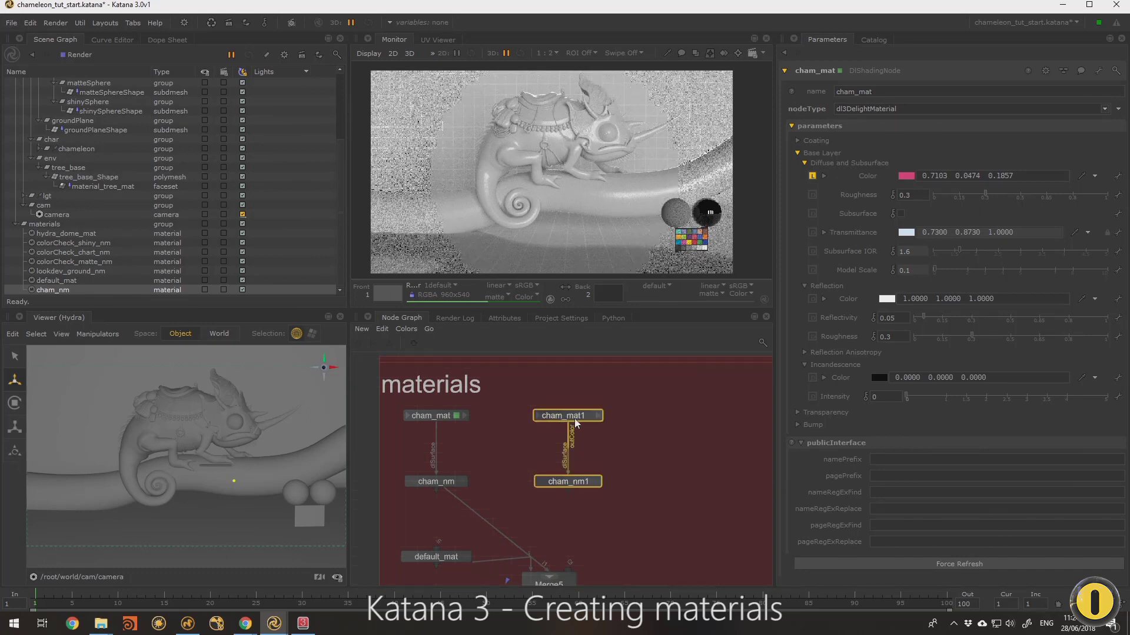
Step: Open the parameters of the copied shading node cham_mat1 and rename it acc_mat
{"action": "left_click", "coordinate": [590, 415]}
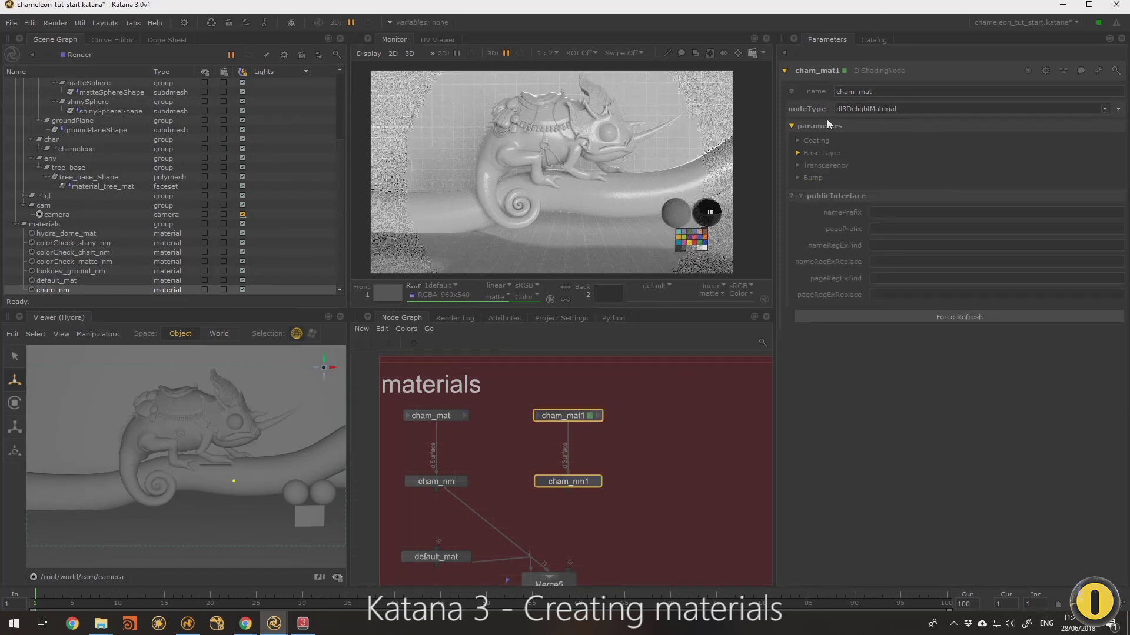
{"action": "double_click", "coordinate": [830, 95]}
{"action": "type", "text": "acc_mat"}
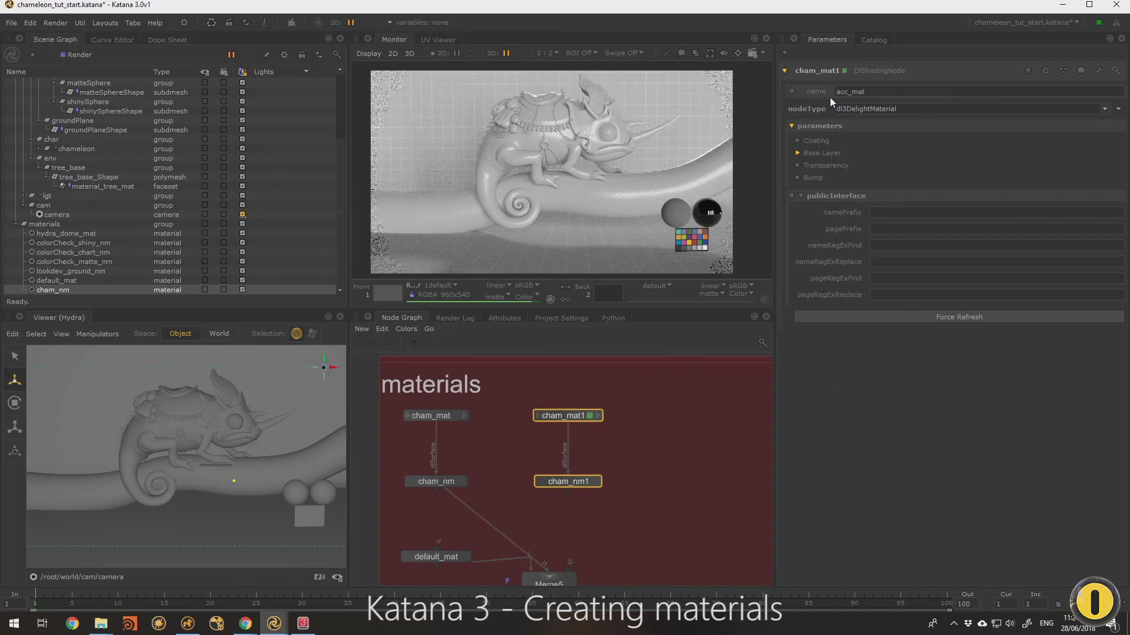
{"action": "key", "text": "Return"}
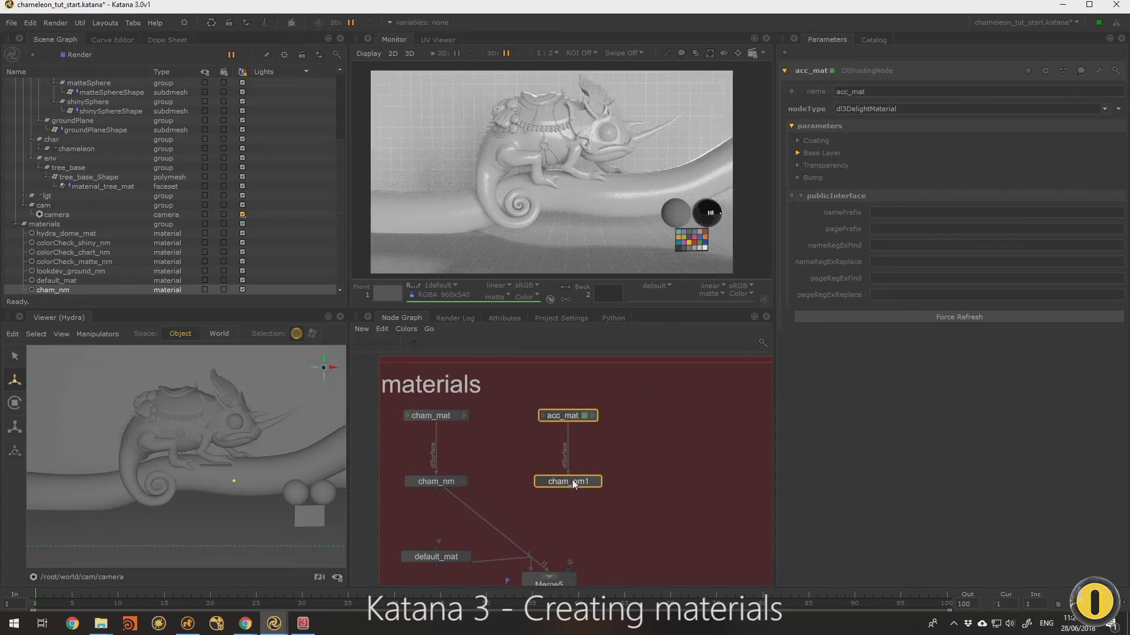
Step: Rename the copied network material node cham_nm1 as acc_nm
{"action": "left_click", "coordinate": [572, 480]}
{"action": "left_click", "coordinate": [521, 482]}
{"action": "key", "text": "BackSpace"}
{"action": "key", "text": "BackSpace"}
{"action": "key", "text": "BackSpace"}
{"action": "key", "text": "BackSpace"}
{"action": "type", "text": "acc"}
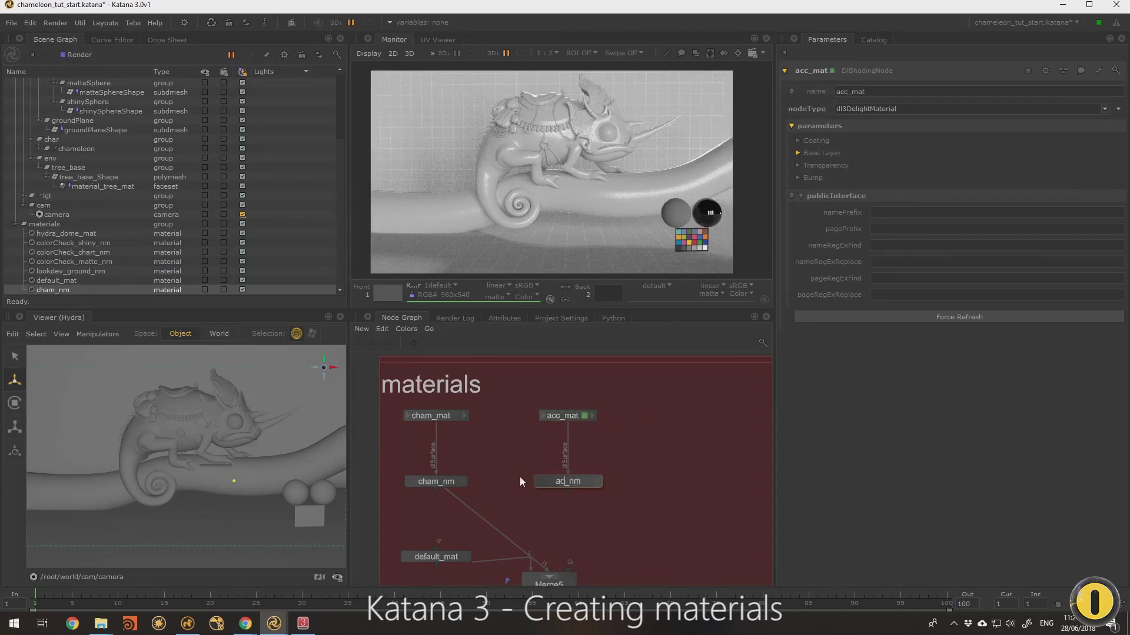
{"action": "key", "text": "Return"}
{"action": "middle_click_drag", "start_coordinate": [581, 486], "coordinate": [561, 427]}
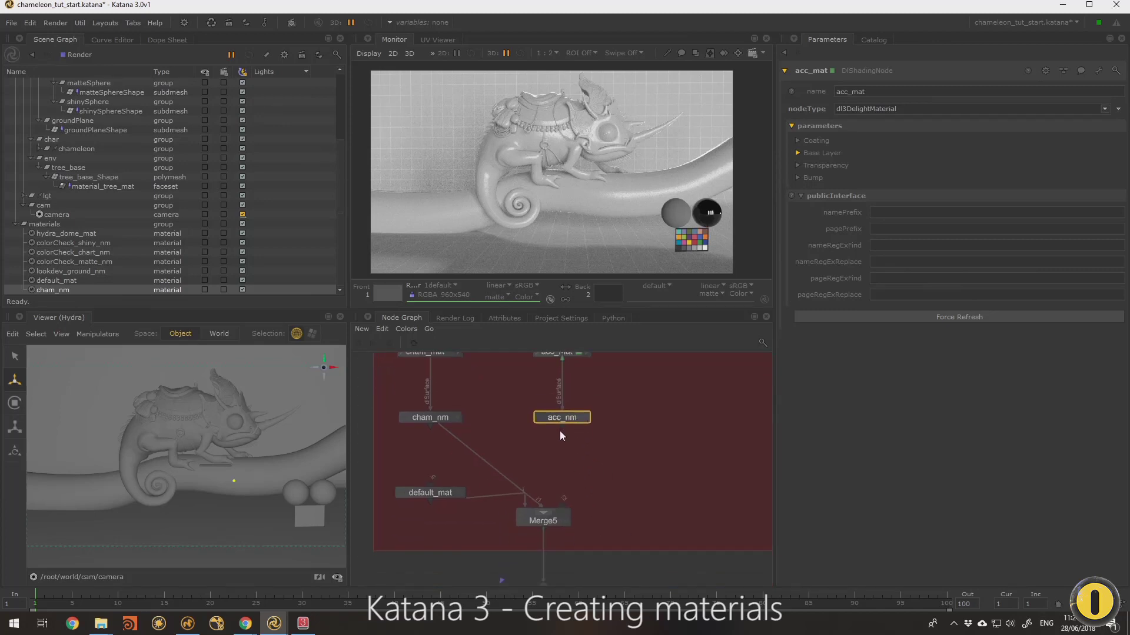
Step: Connect acc_nm to Merge5 and shift acc_mat's diffuse color to red by setting its blue component to about 0.026
{"action": "left_click_drag", "start_coordinate": [561, 427], "coordinate": [564, 501]}
{"action": "middle_click_drag", "start_coordinate": [579, 354], "coordinate": [563, 440]}
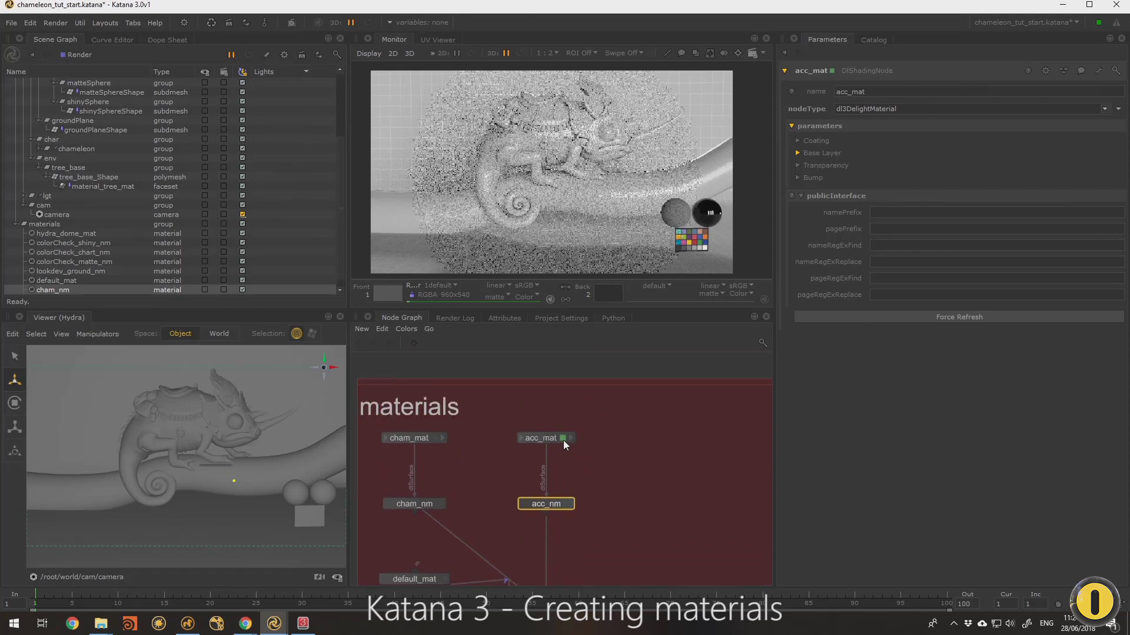
{"action": "left_click", "coordinate": [797, 153]}
{"action": "left_click", "coordinate": [805, 162]}
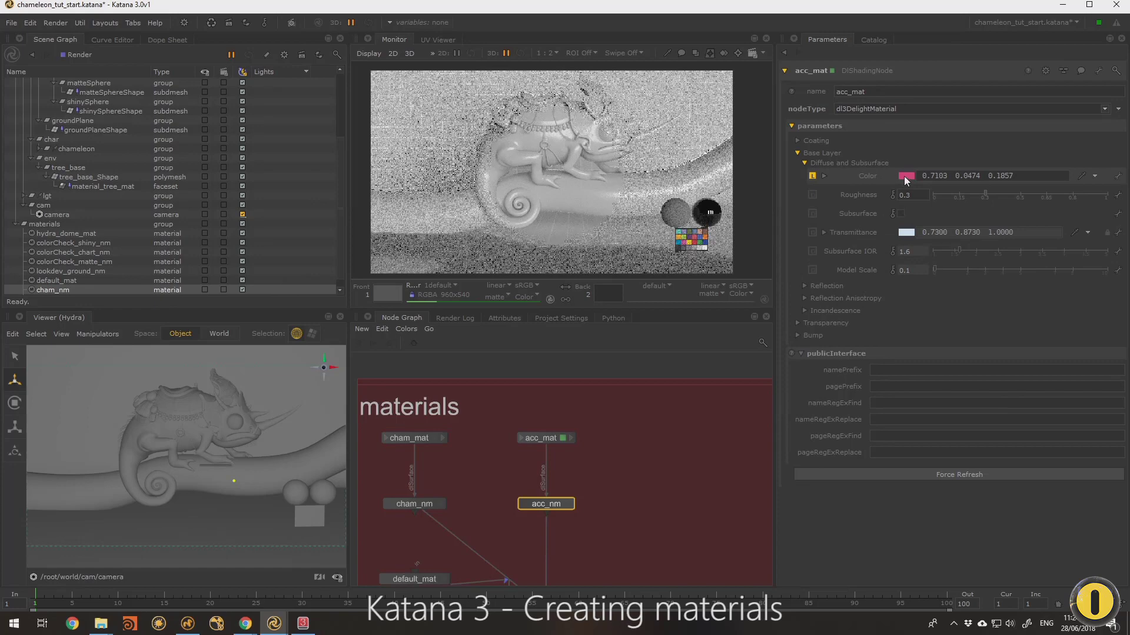
{"action": "left_click", "coordinate": [905, 175]}
{"action": "left_click", "coordinate": [668, 324]}
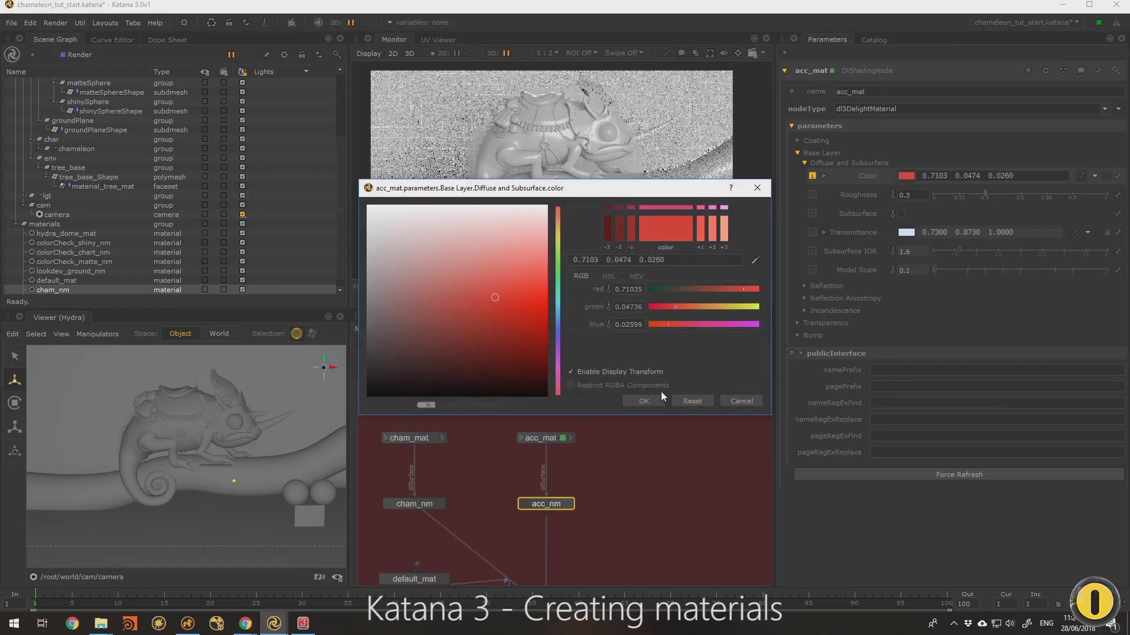
{"action": "left_click", "coordinate": [645, 402]}
Step: Add a DlShadingNode beside acc_mat in the materials group and set its node type to dlMetal
{"action": "middle_click_drag", "start_coordinate": [665, 471], "coordinate": [668, 426]}
{"action": "key", "text": "Tab"}
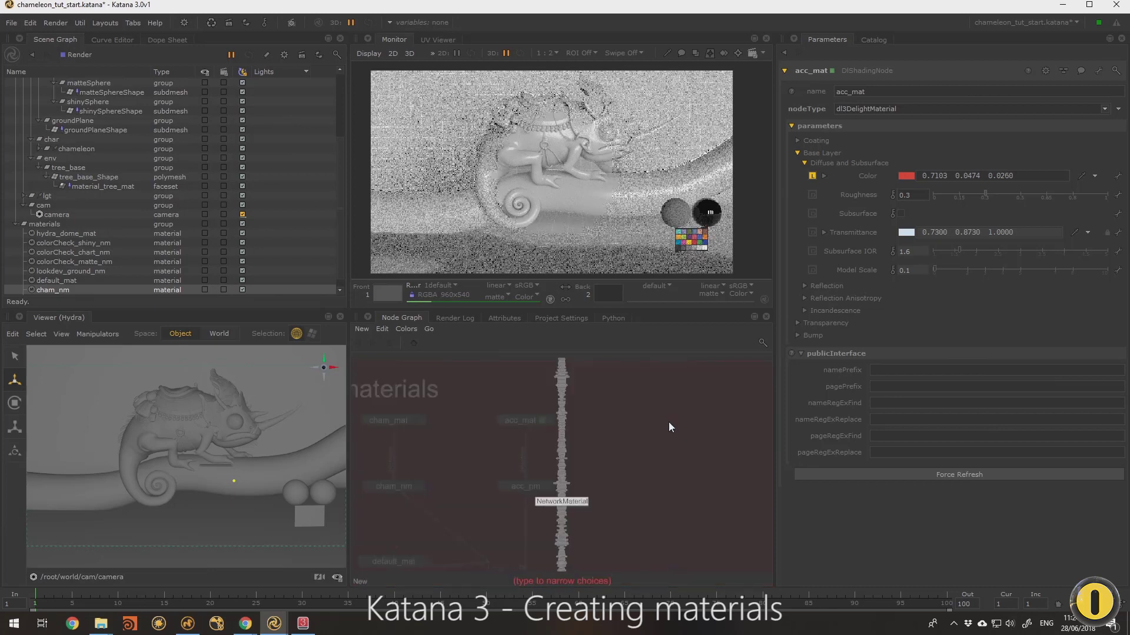
{"action": "type", "text": "dls"}
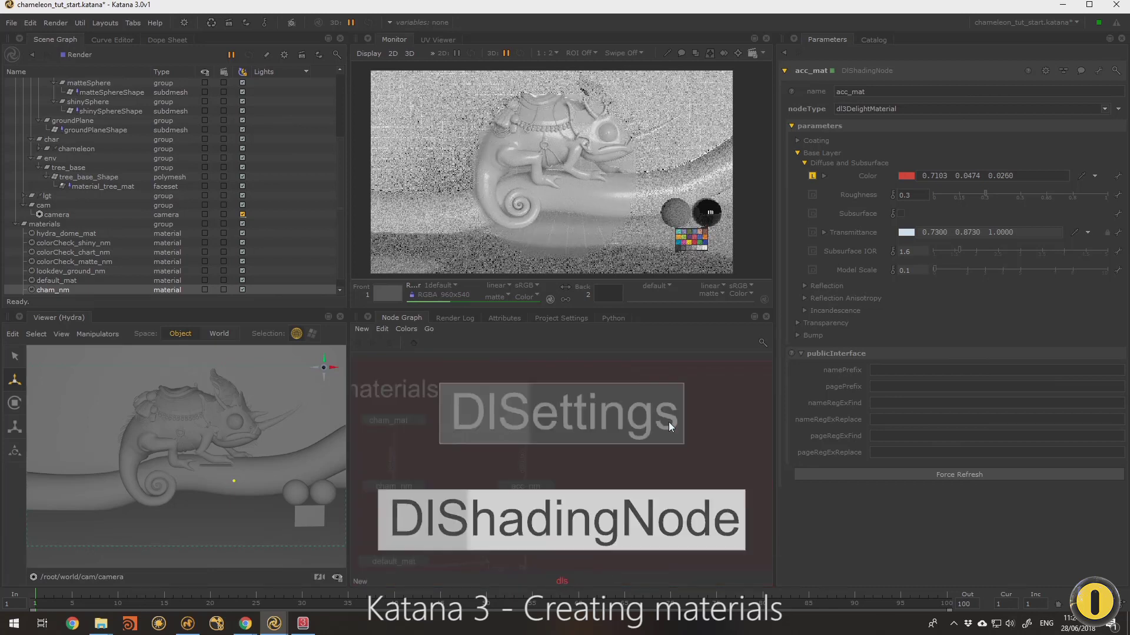
{"action": "key", "text": "Return"}
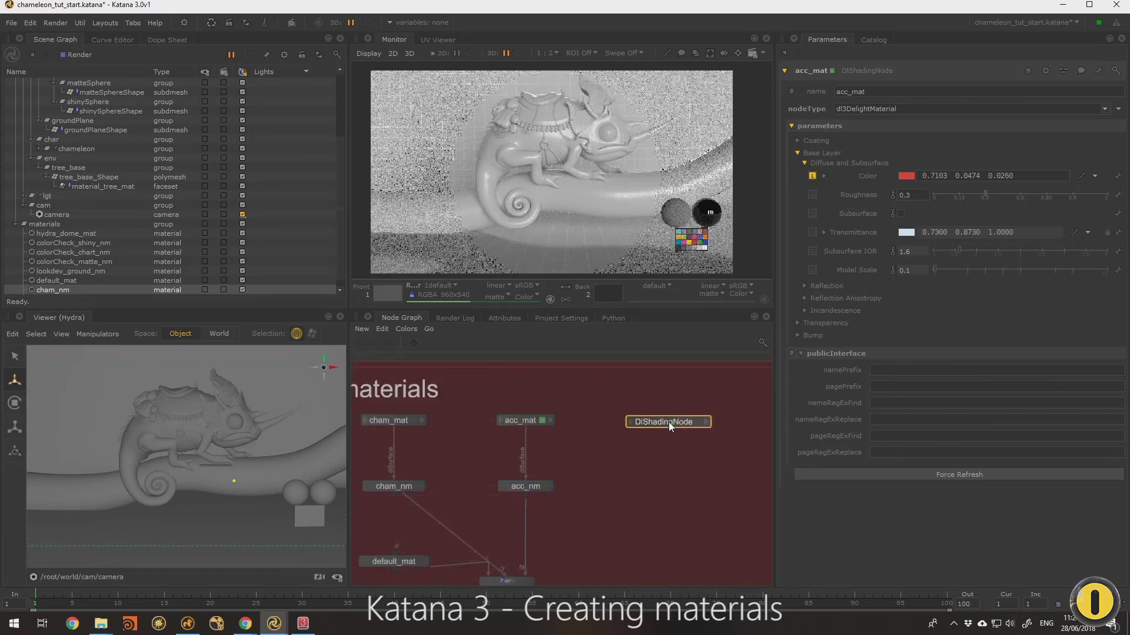
{"action": "left_click", "coordinate": [668, 421]}
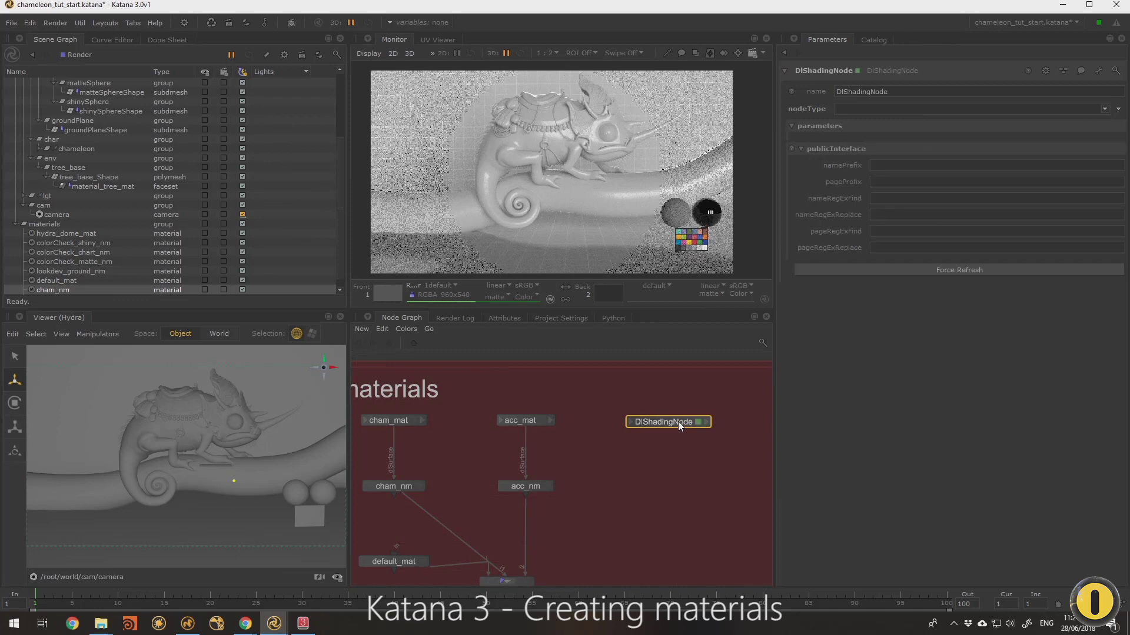
{"action": "left_click", "coordinate": [1105, 110]}
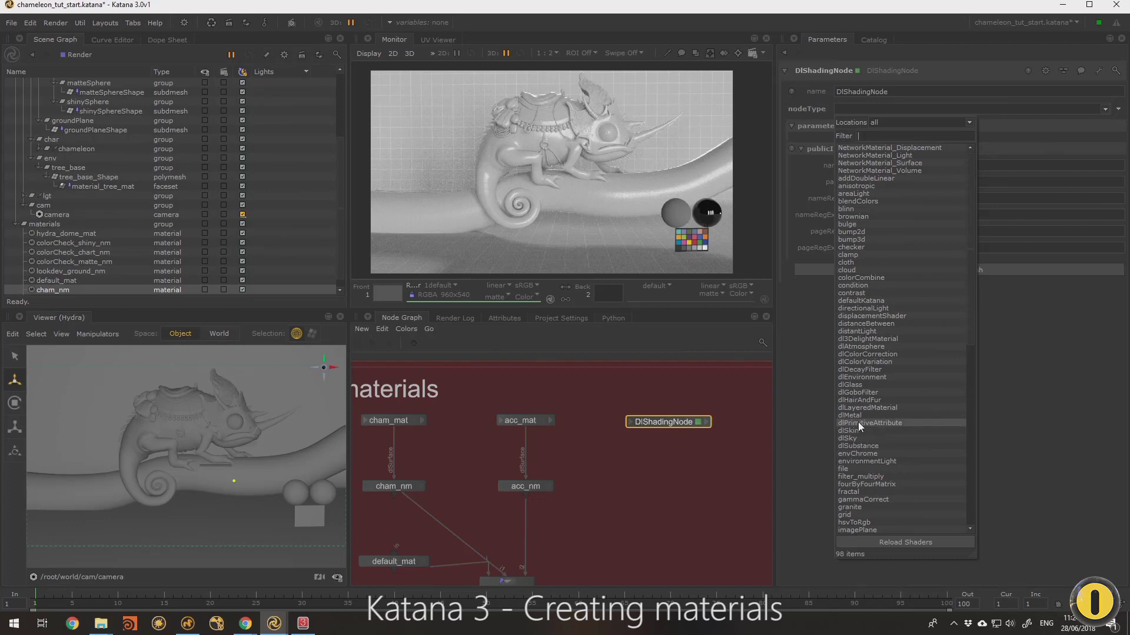
{"action": "left_click", "coordinate": [857, 418]}
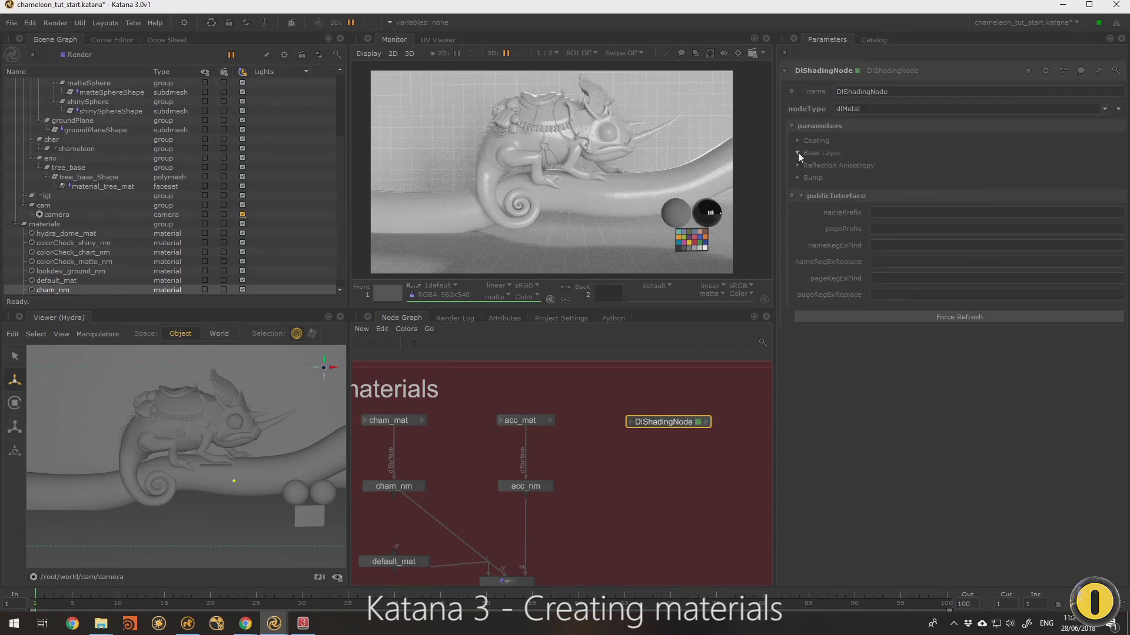
Step: Rename the new dlMetal shading node as metal_base_mat
{"action": "double_click", "coordinate": [634, 431]}
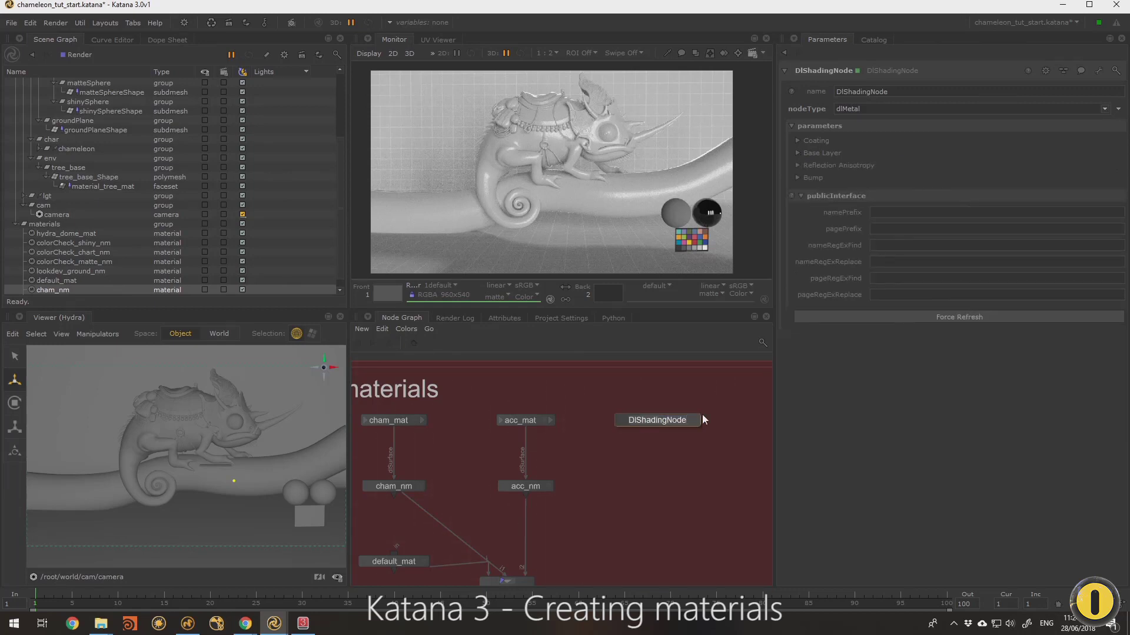
{"action": "key", "text": "ctrl+a"}
{"action": "key", "text": "BackSpace"}
{"action": "type", "text": "metal_base_mat"}
{"action": "key", "text": "Return"}
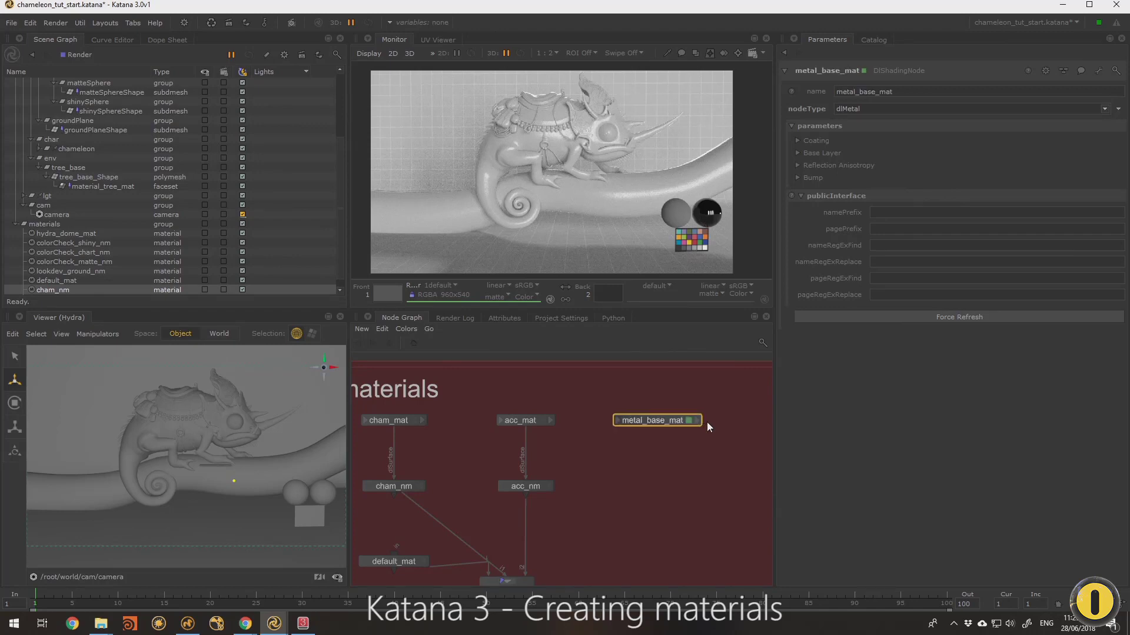
Step: Add a NetworkMaterial node and place it directly beneath metal_base_mat
{"action": "left_click", "coordinate": [574, 489]}
{"action": "key", "text": "Tab"}
{"action": "type", "text": "networkmaterial"}
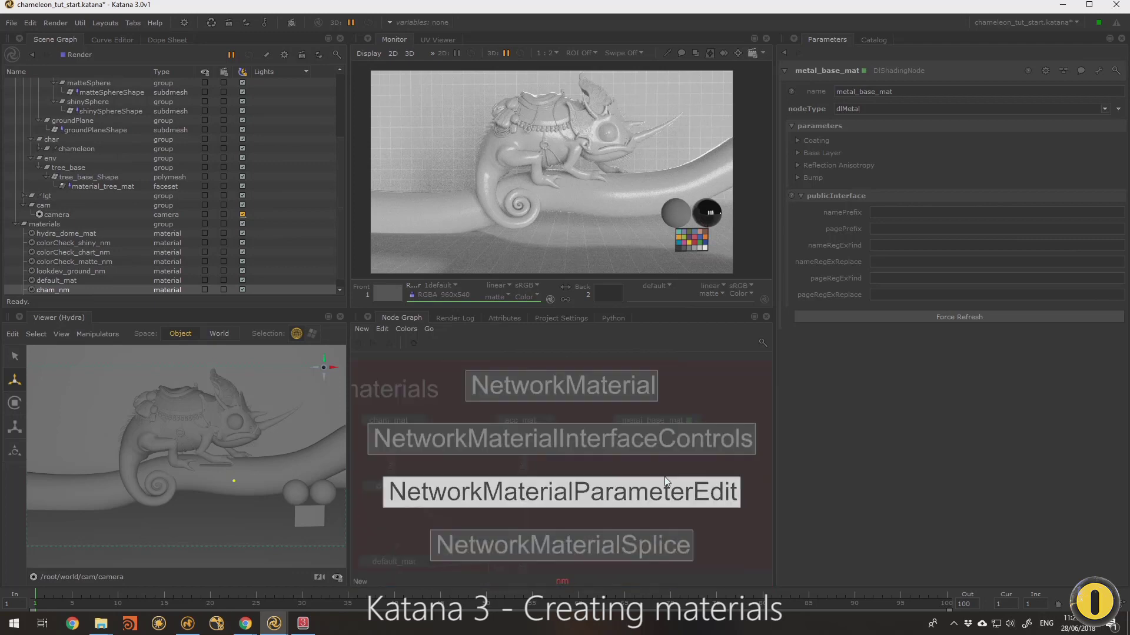
{"action": "key", "text": "Return"}
{"action": "left_click", "coordinate": [665, 477]}
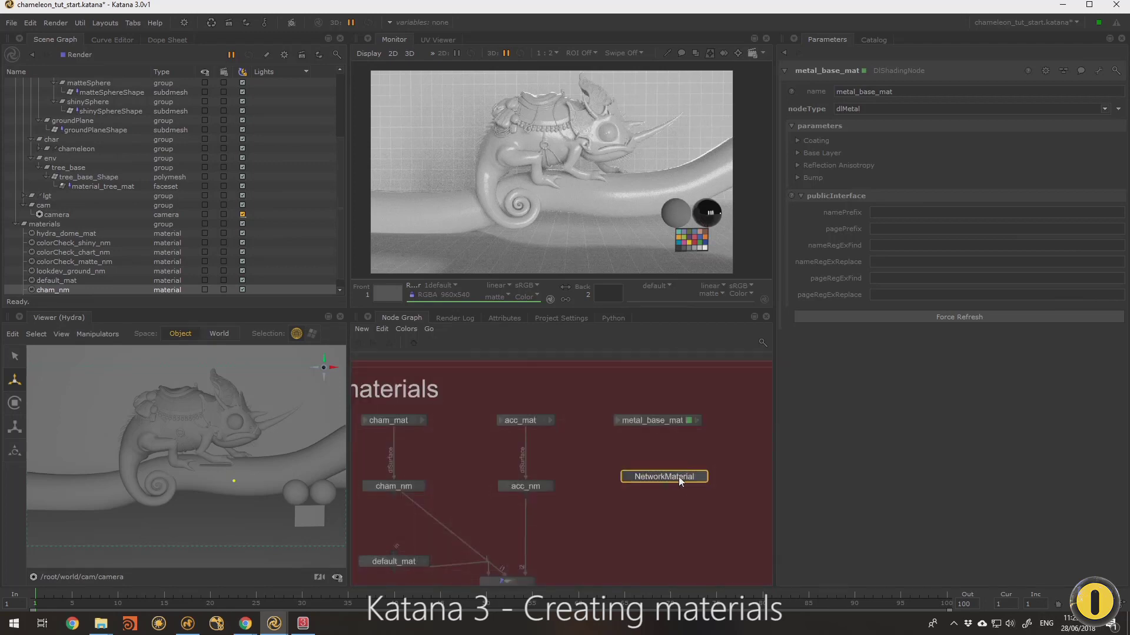
{"action": "left_click_drag", "start_coordinate": [660, 481], "coordinate": [653, 495]}
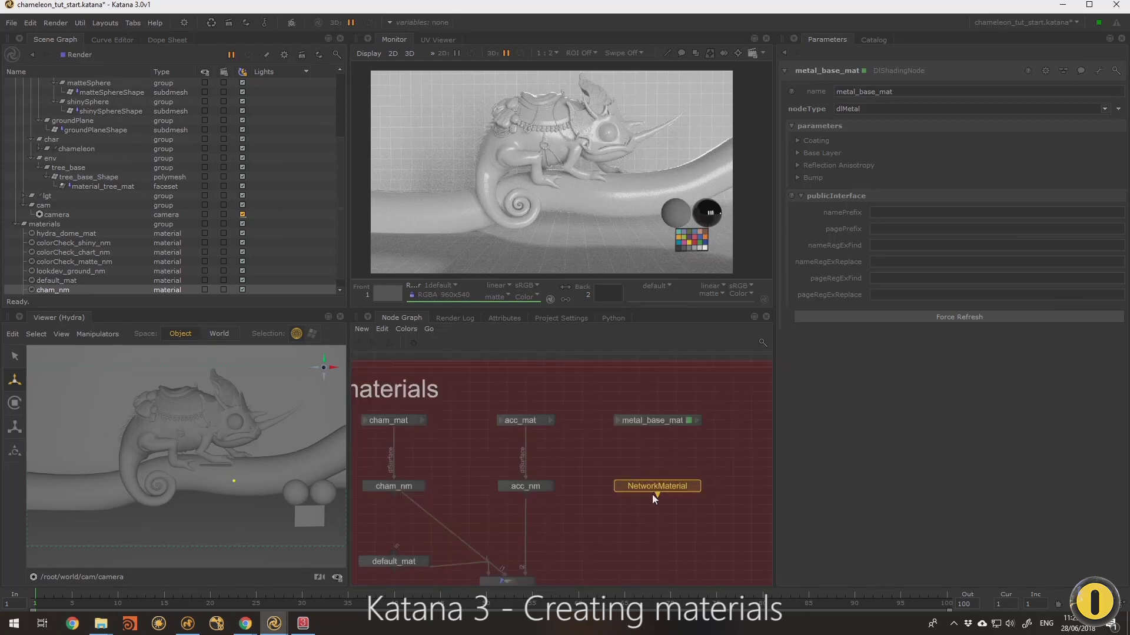
Step: Add a dlSurface terminal to the new NetworkMaterial node and connect metal_base_mat's output to it
{"action": "left_click", "coordinate": [697, 420]}
{"action": "left_click", "coordinate": [726, 451]}
{"action": "left_click", "coordinate": [696, 485]}
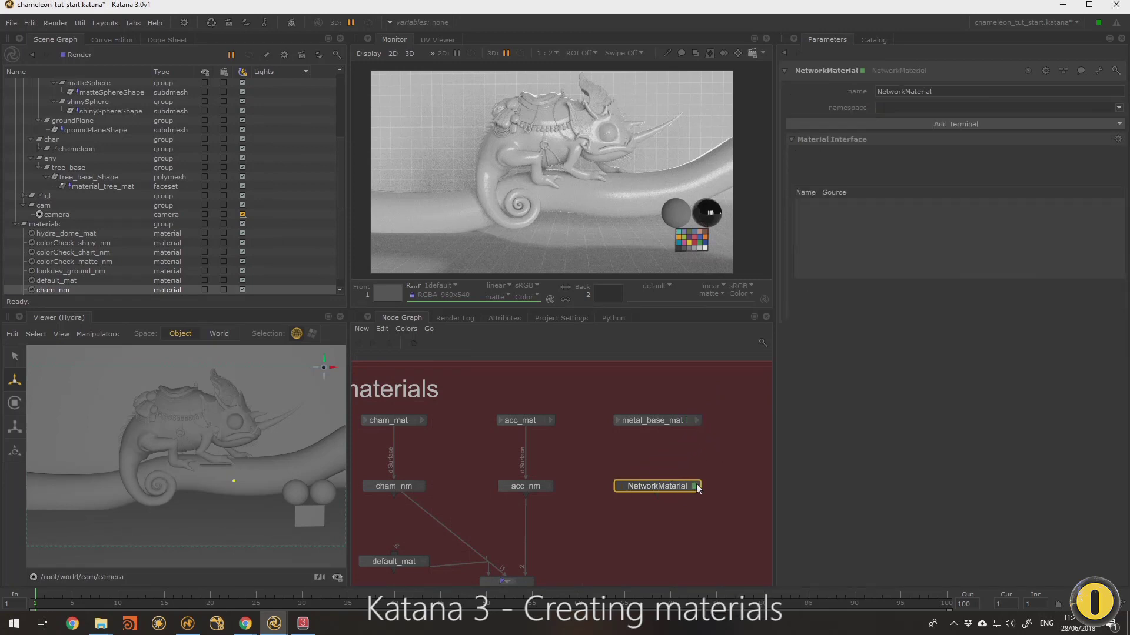
{"action": "left_click", "coordinate": [944, 124]}
{"action": "left_click", "coordinate": [857, 150]}
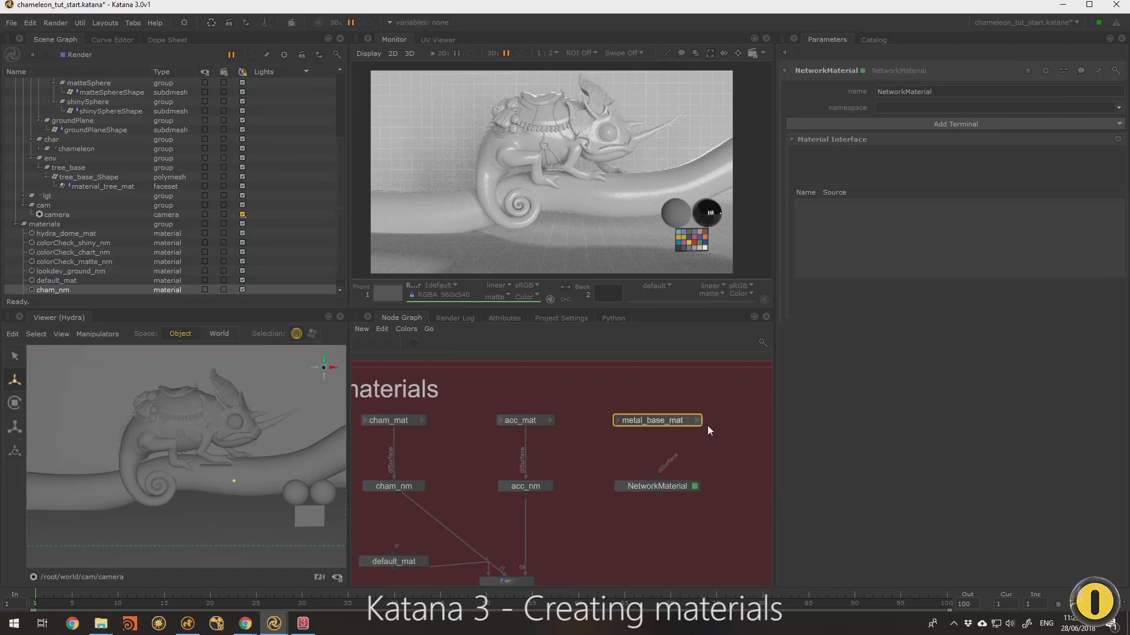
{"action": "left_click", "coordinate": [698, 421]}
{"action": "left_click", "coordinate": [719, 451]}
{"action": "left_click", "coordinate": [659, 478]}
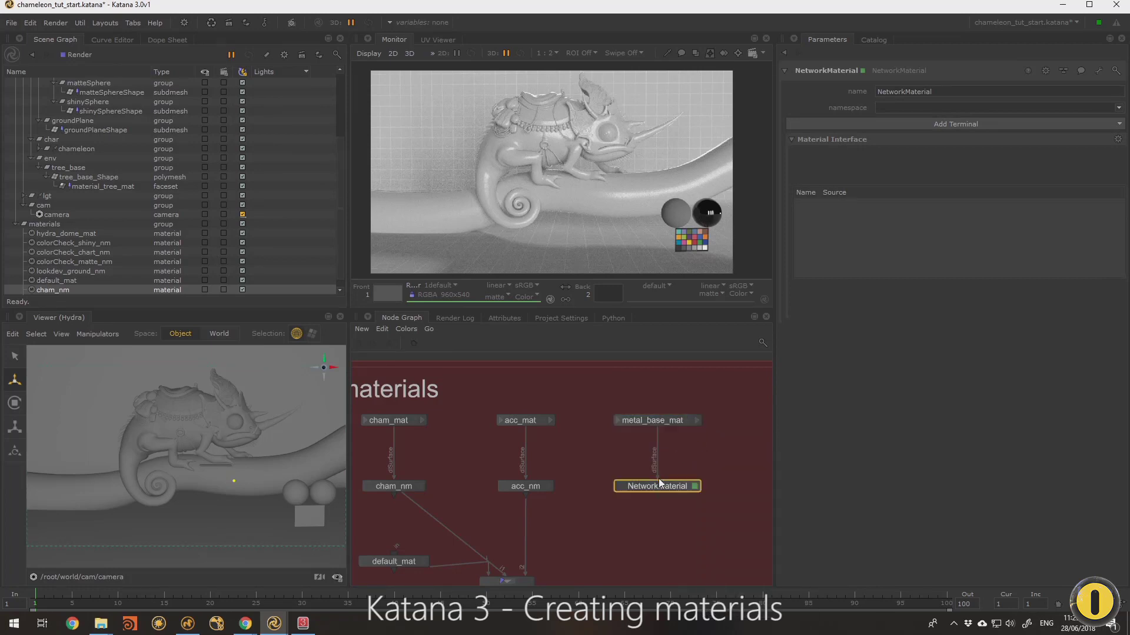
Step: Connect the new NetworkMaterial node to Merge5 and rename it metal_base_nm
{"action": "left_click", "coordinate": [663, 420]}
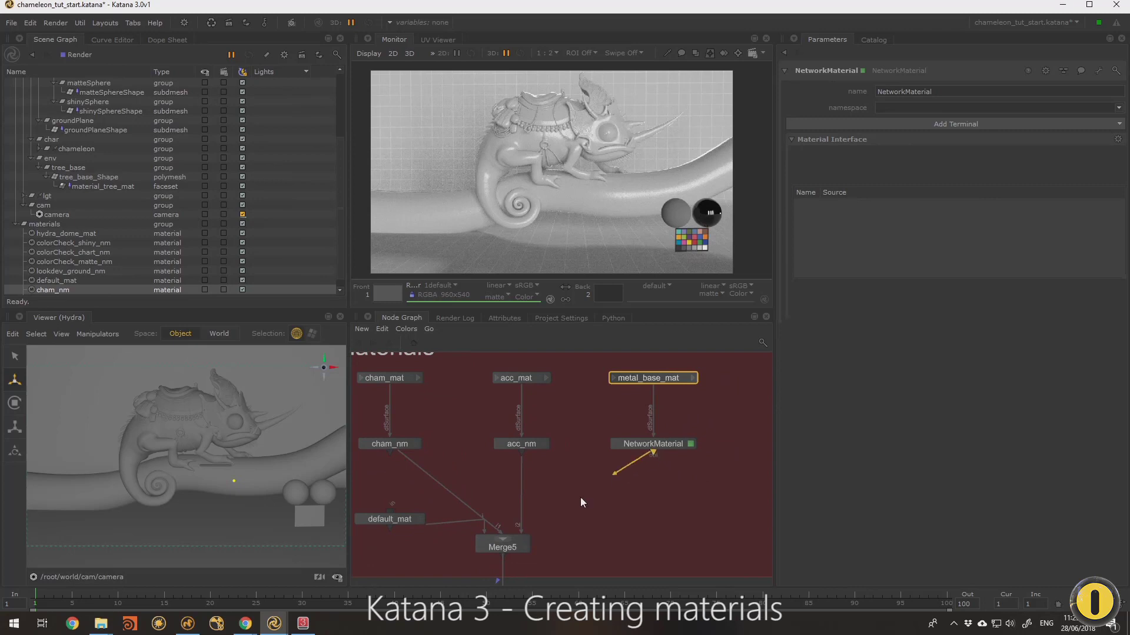
{"action": "left_click", "coordinate": [504, 543]}
{"action": "left_click", "coordinate": [670, 443]}
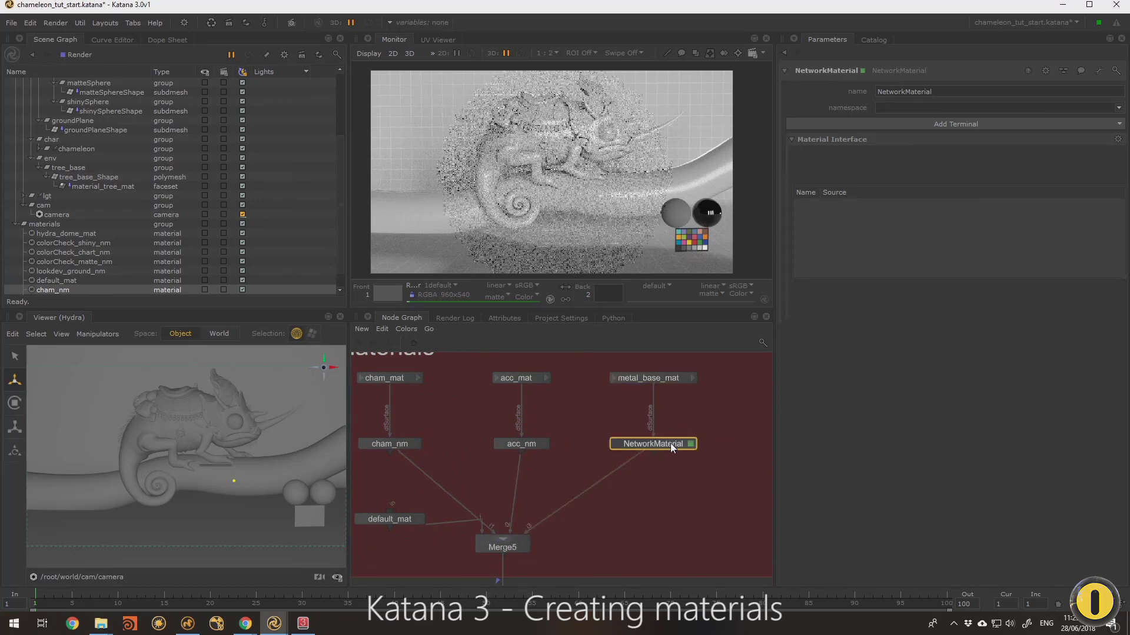
{"action": "double_click", "coordinate": [670, 443]}
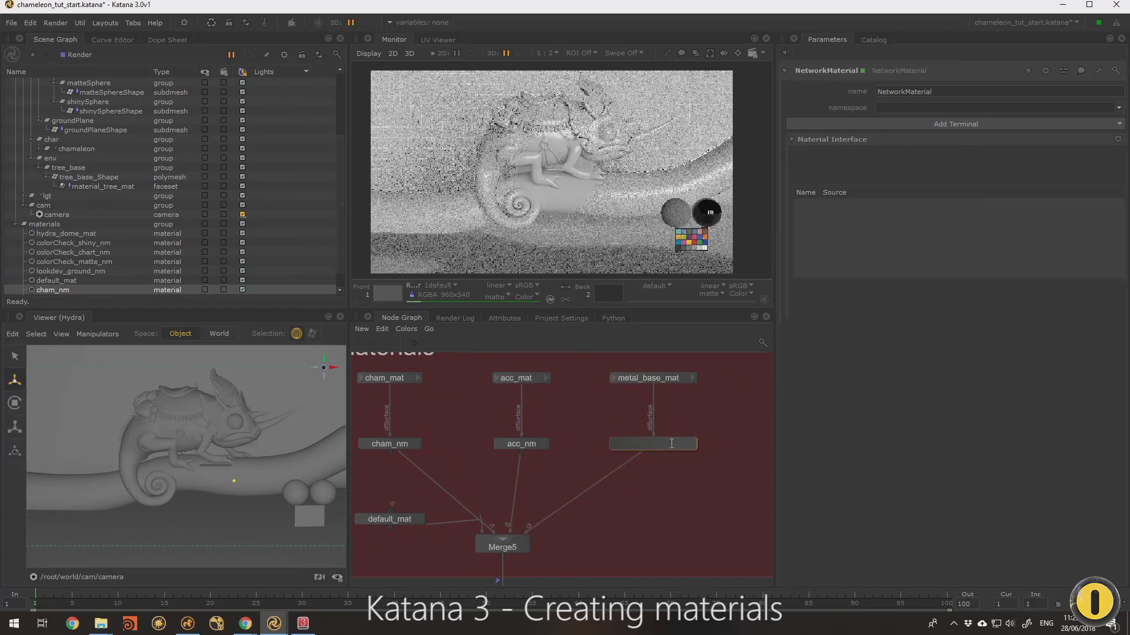
{"action": "type", "text": "meta"}
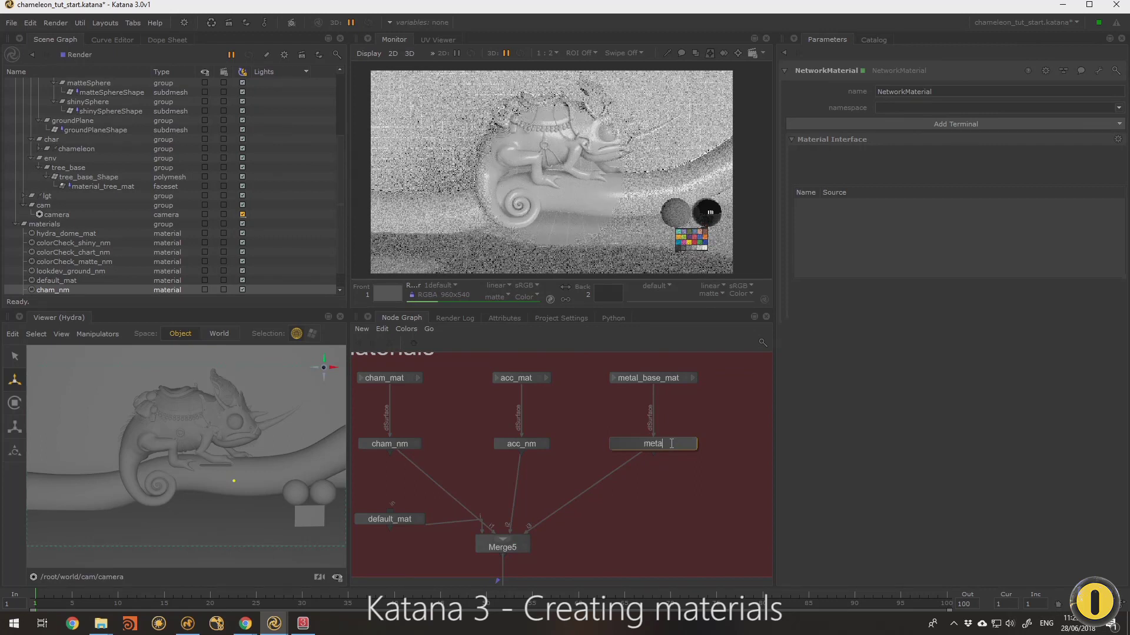
{"action": "type", "text": "l_"}
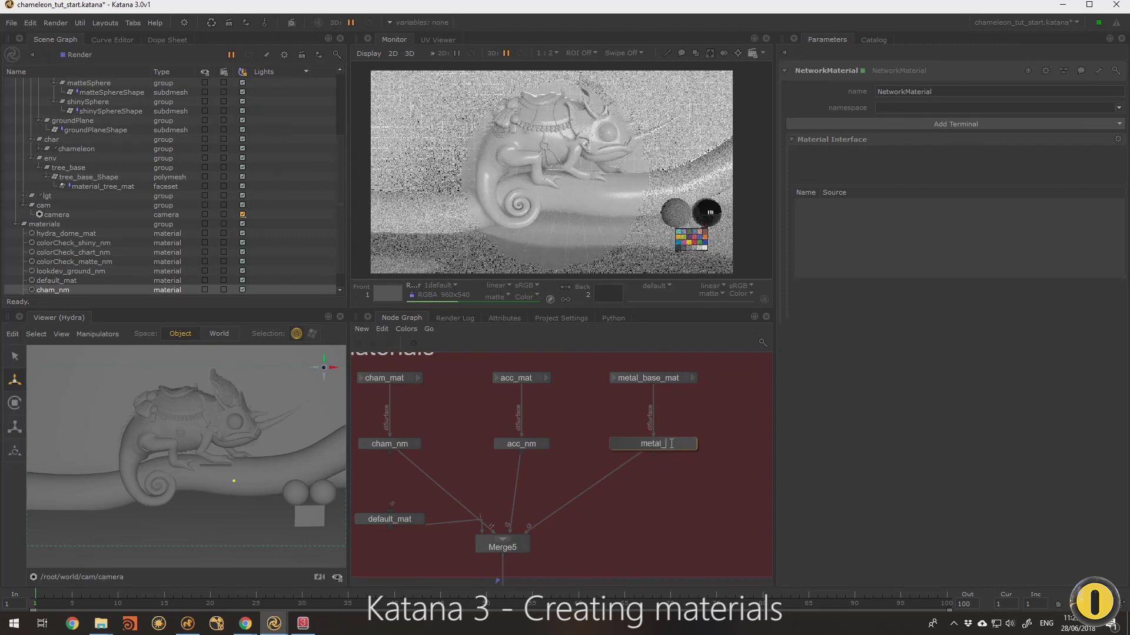
{"action": "type", "text": "base"}
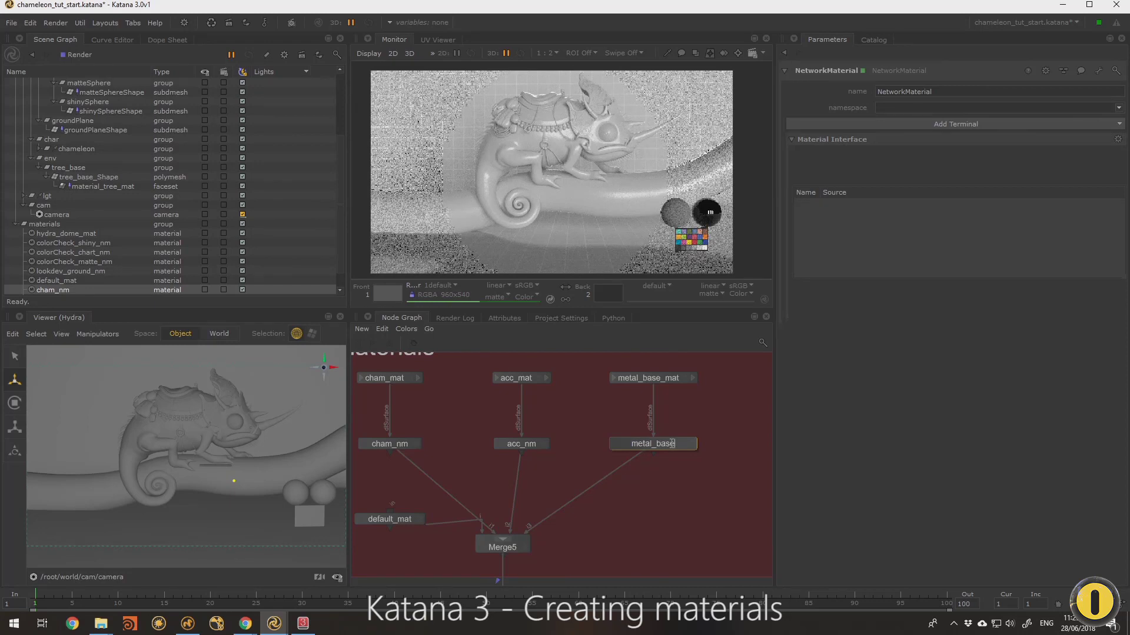
{"action": "type", "text": "_mat"}
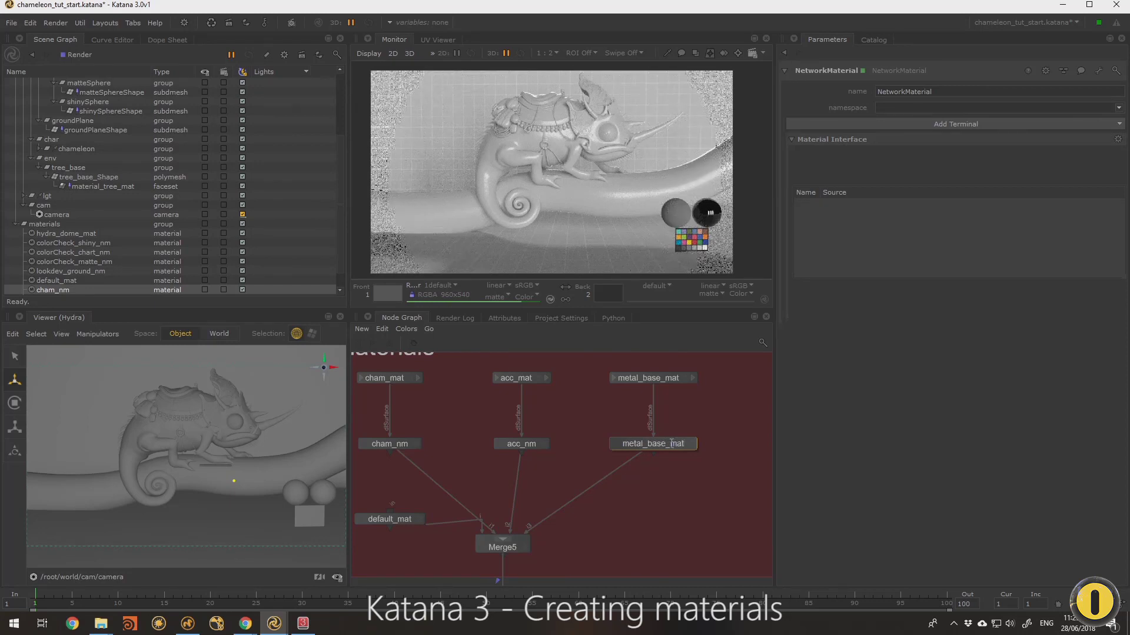
{"action": "key", "text": "BackSpace"}
{"action": "key", "text": "BackSpace"}
{"action": "key", "text": "BackSpace"}
{"action": "type", "text": "nm"}
{"action": "key", "text": "Return"}
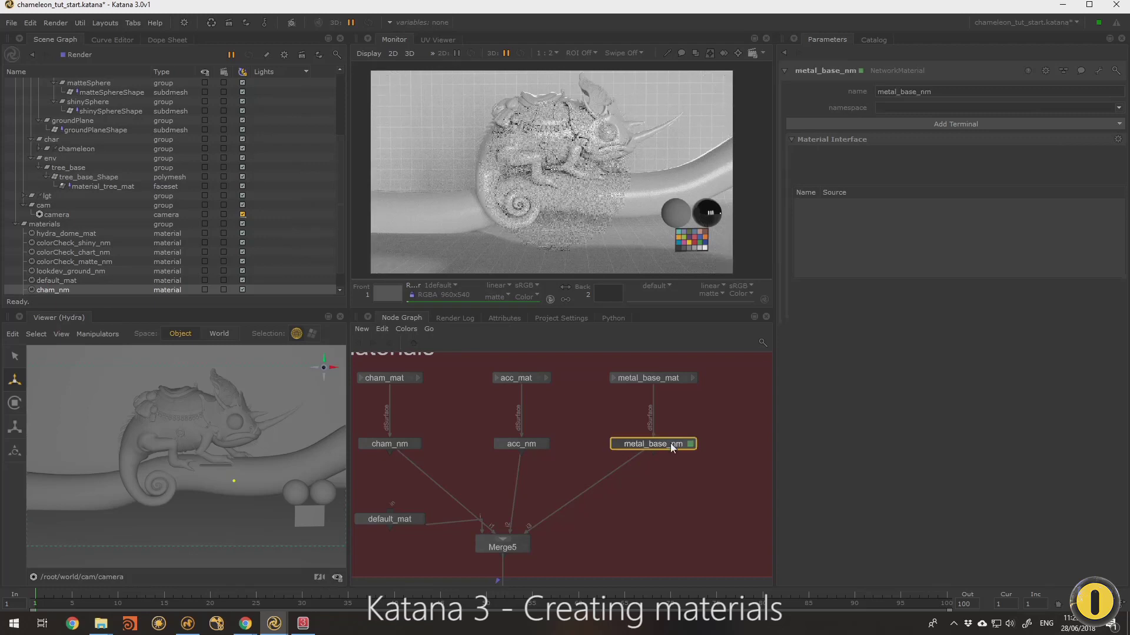
Step: Move default_mat slightly farther away from Merge5 in the materials group
{"action": "middle_click_drag", "start_coordinate": [668, 528], "coordinate": [685, 524]}
{"action": "left_click_drag", "start_coordinate": [435, 515], "coordinate": [417, 506]}
{"action": "scroll", "coordinate": [627, 488], "scroll_direction": "down", "scroll_amount": 5}
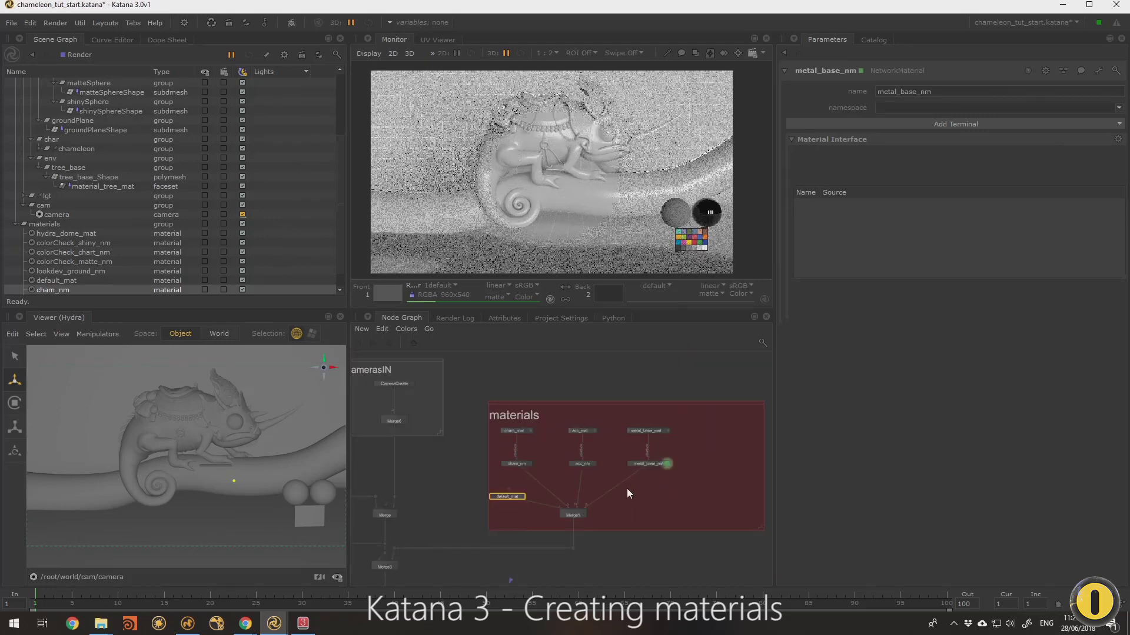
{"action": "middle_click_drag", "start_coordinate": [698, 427], "coordinate": [621, 415]}
{"action": "scroll", "coordinate": [584, 499], "scroll_direction": "up", "scroll_amount": 4}
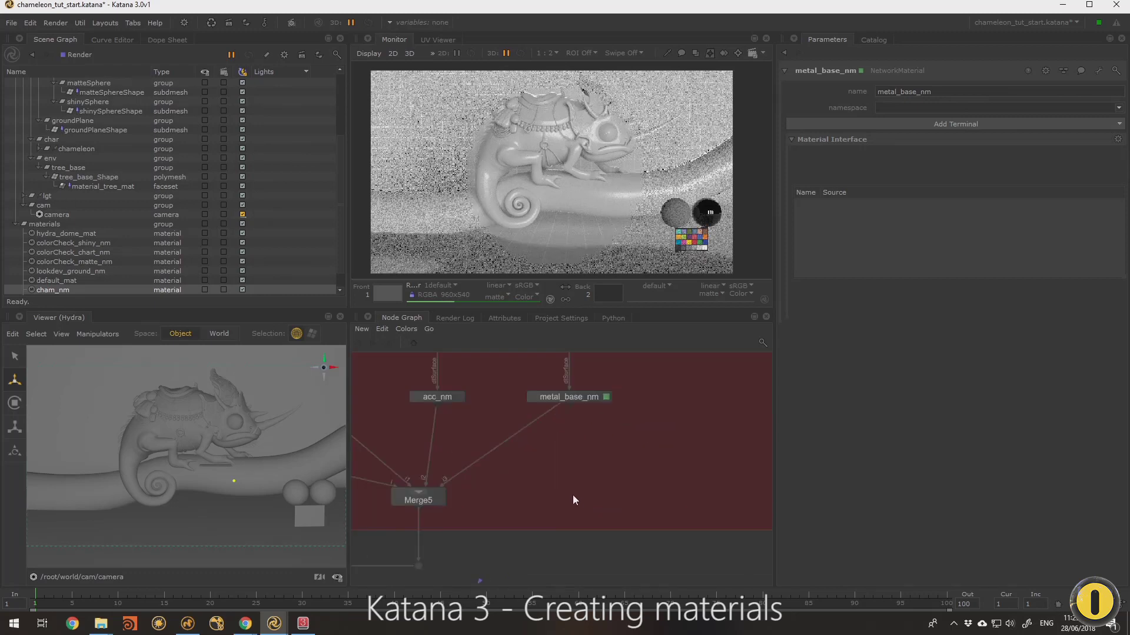
{"action": "middle_click_drag", "start_coordinate": [573, 496], "coordinate": [645, 522]}
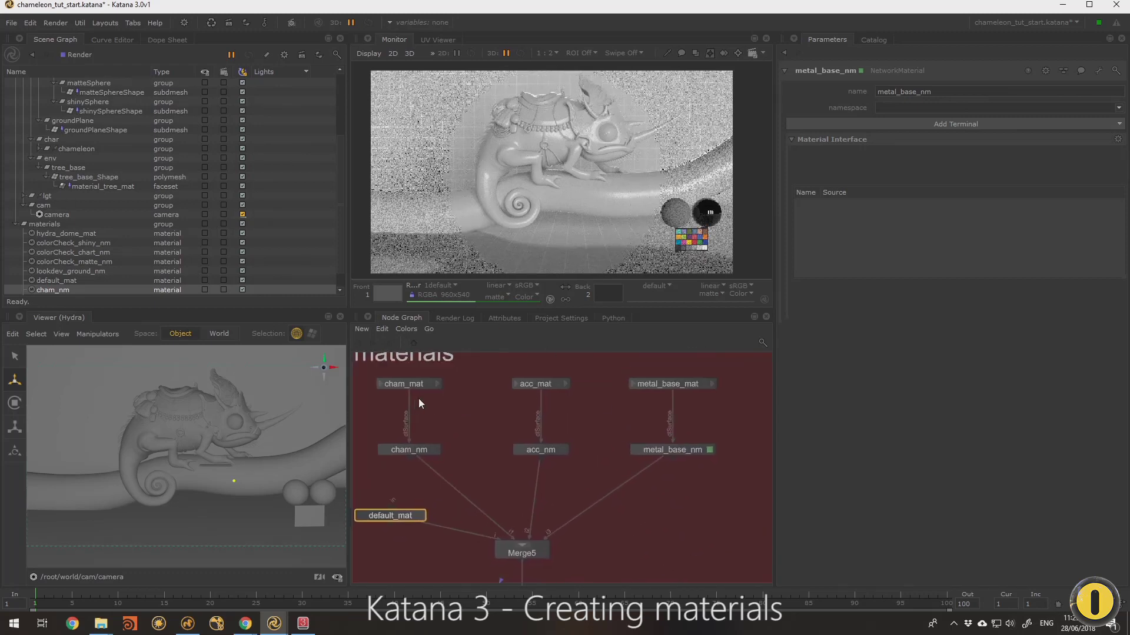
Step: Check the cham_nm, acc_nm and metal_base_nm material locations in the scene graph and select all three
{"action": "left_click_drag", "start_coordinate": [450, 371], "coordinate": [371, 459]}
{"action": "scroll", "coordinate": [62, 259], "scroll_direction": "down", "scroll_amount": 1}
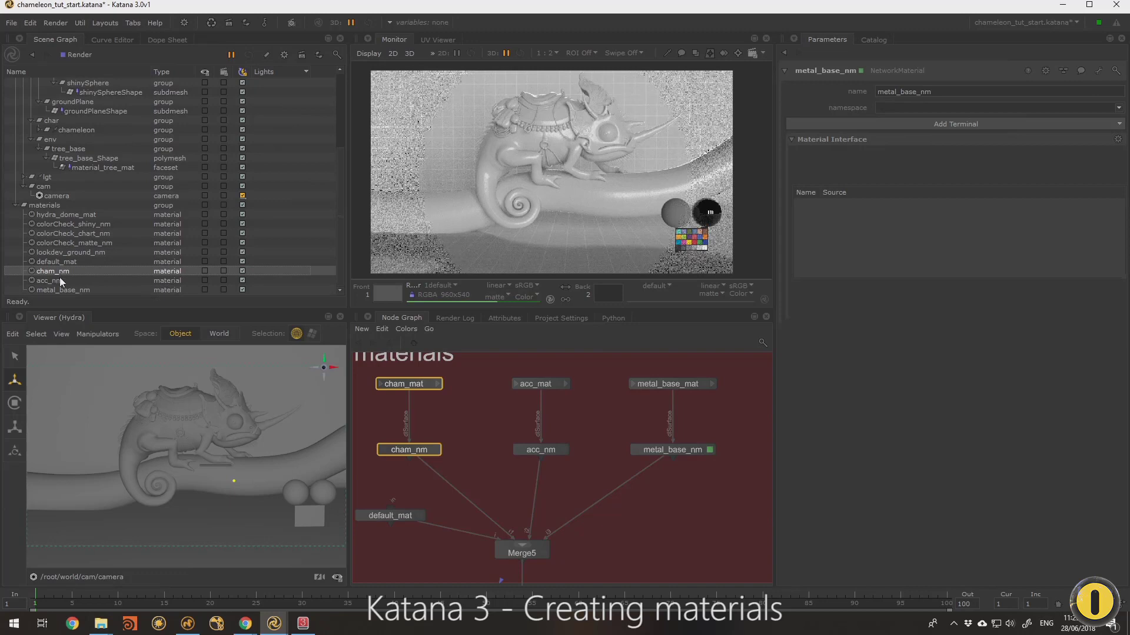
{"action": "key", "text": "Down"}
{"action": "key", "text": "Down"}
{"action": "scroll", "coordinate": [570, 425], "scroll_direction": "down", "scroll_amount": 5}
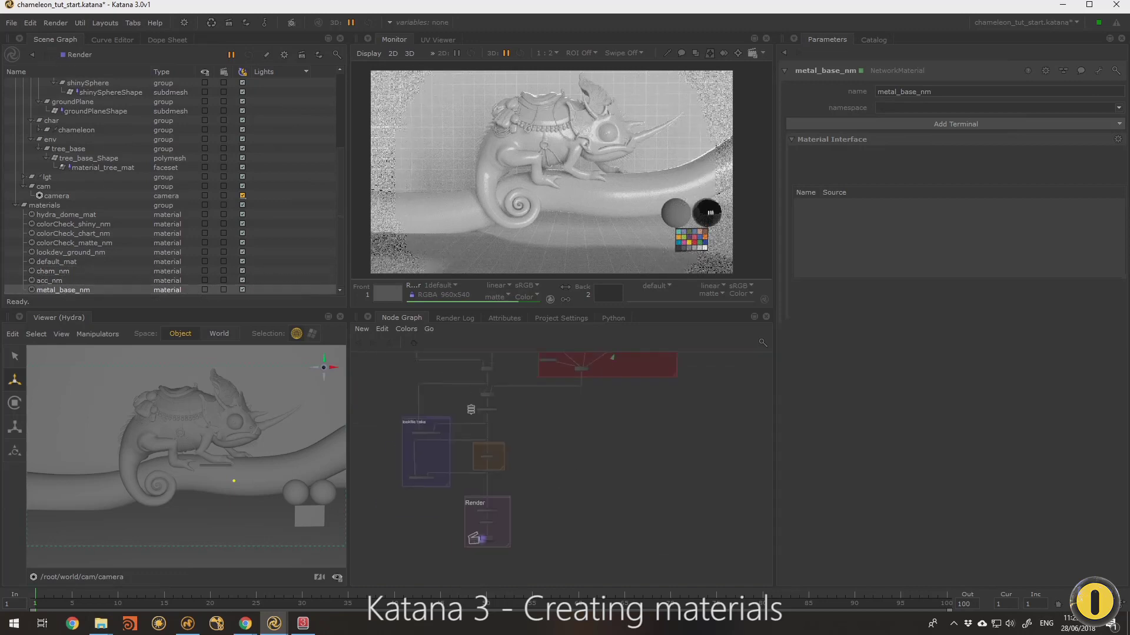
{"action": "scroll", "coordinate": [518, 458], "scroll_direction": "up", "scroll_amount": 5}
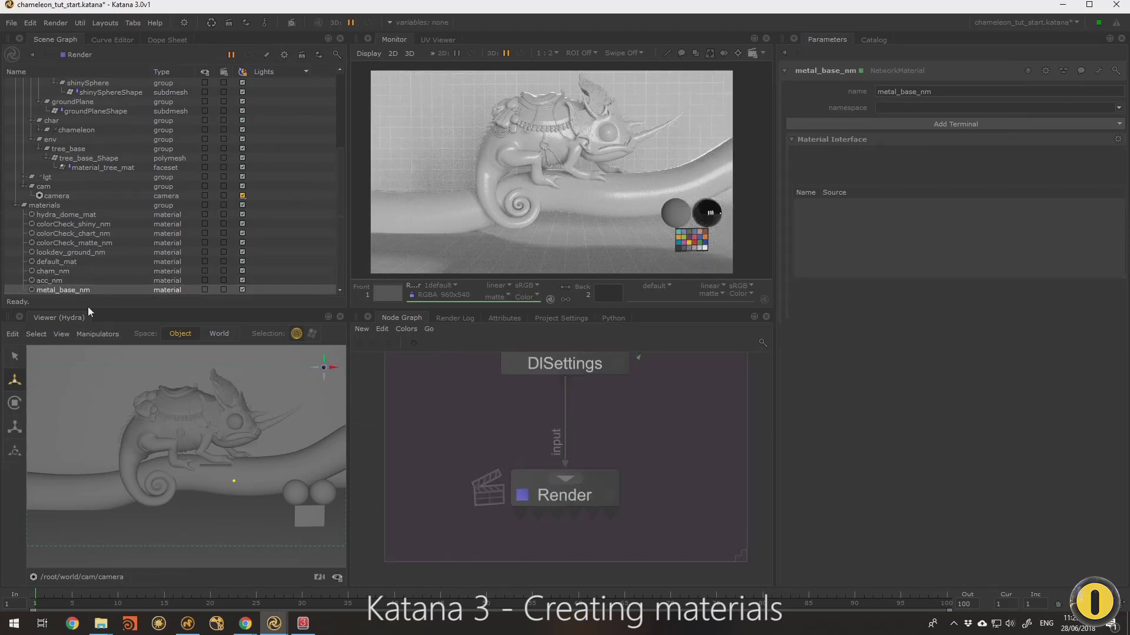
{"action": "left_click_drag", "start_coordinate": [75, 270], "coordinate": [75, 290]}
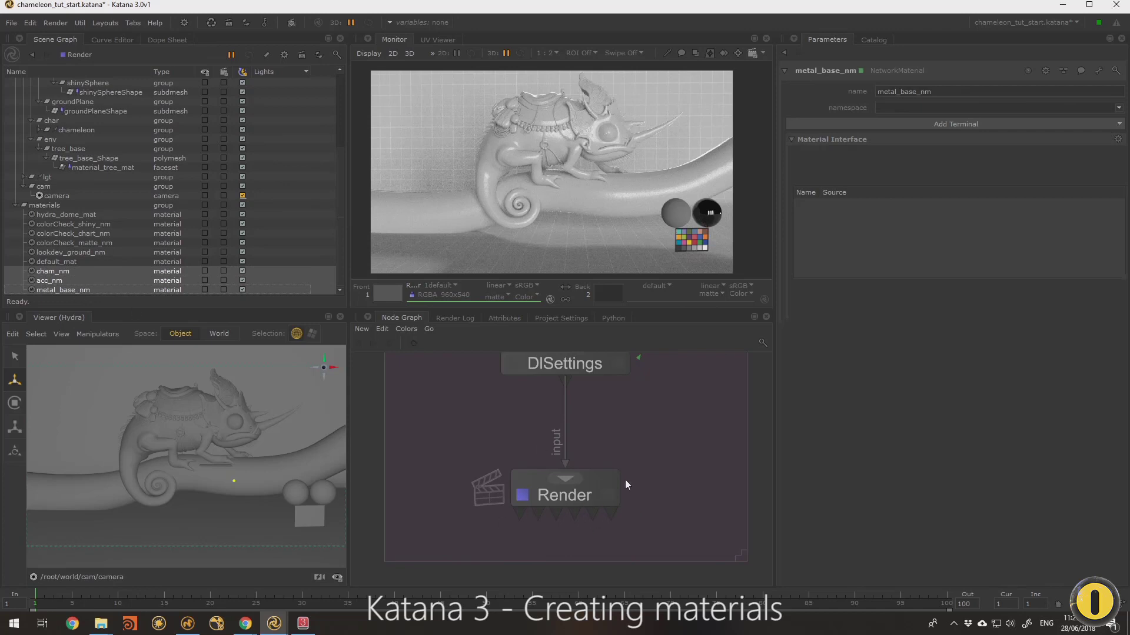
Step: Inspect the scene graph from the Merge and Merge5 nodes, and return to viewing the scene from the Render node
{"action": "scroll", "coordinate": [564, 525], "scroll_direction": "down", "scroll_amount": 5}
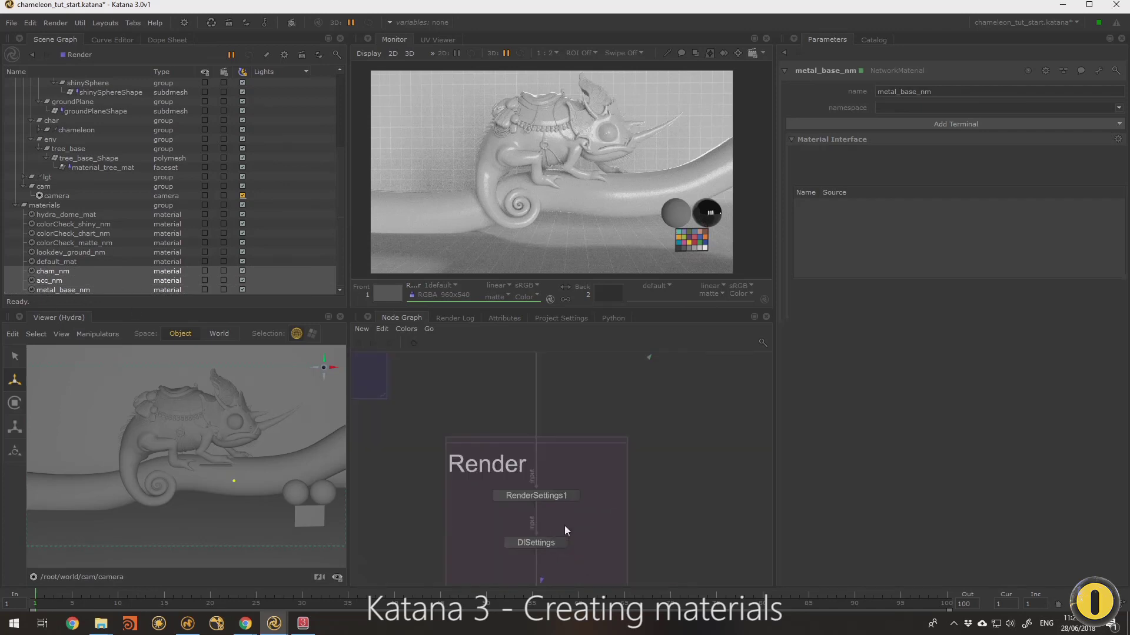
{"action": "double_click", "coordinate": [554, 485]}
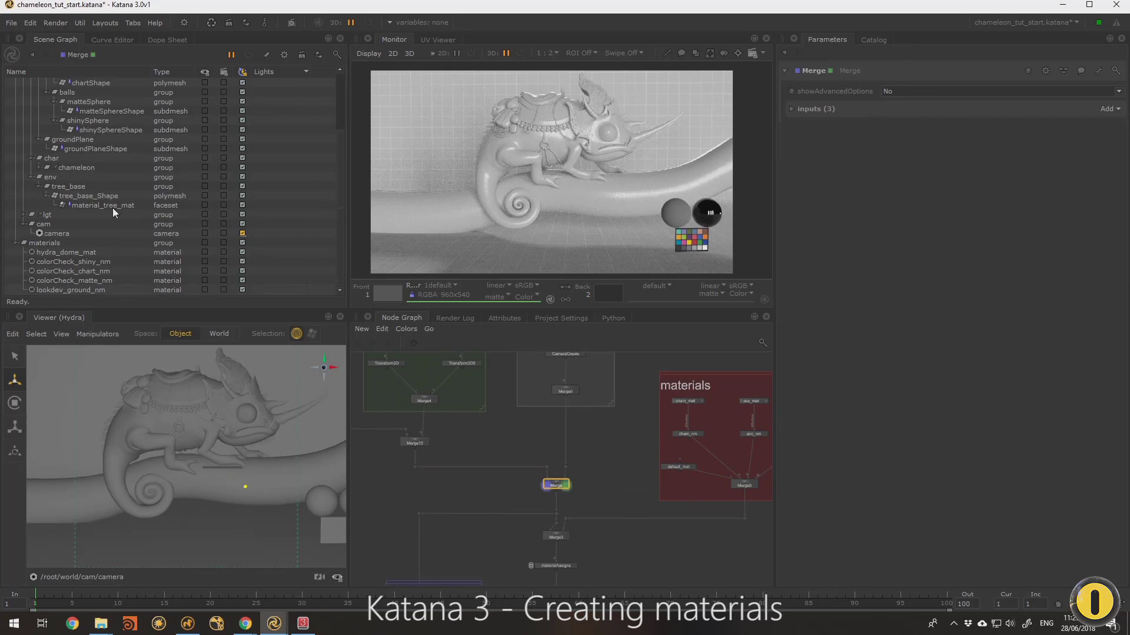
{"action": "middle_click_drag", "start_coordinate": [543, 485], "coordinate": [580, 525]}
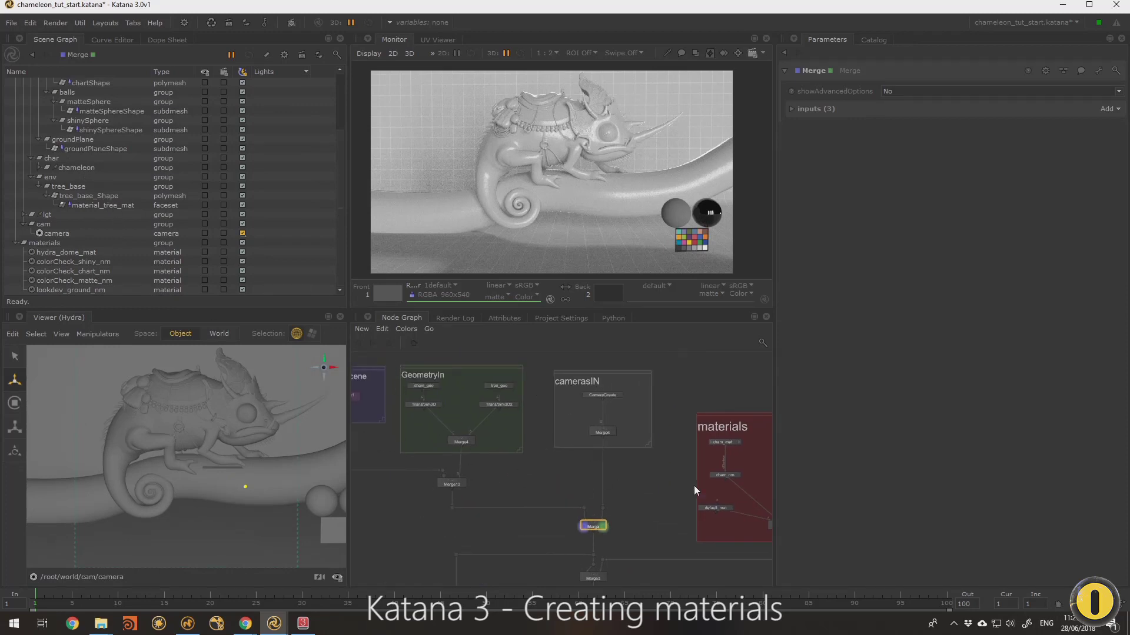
{"action": "middle_click_drag", "start_coordinate": [634, 555], "coordinate": [592, 464]}
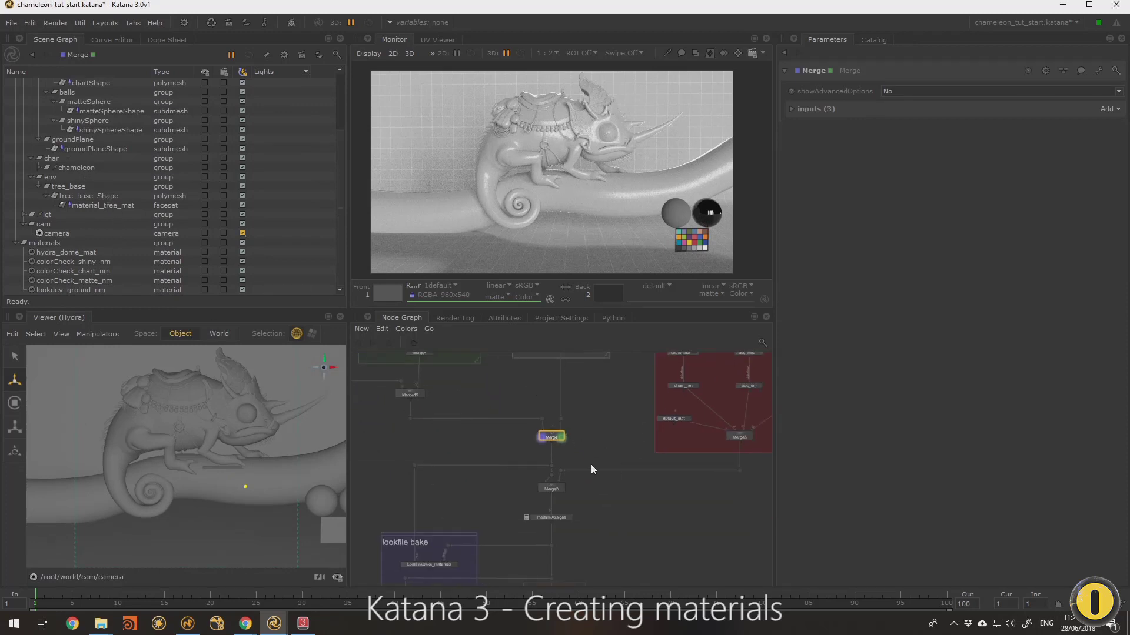
{"action": "double_click", "coordinate": [741, 438]}
{"action": "middle_click_drag", "start_coordinate": [740, 440], "coordinate": [740, 341]}
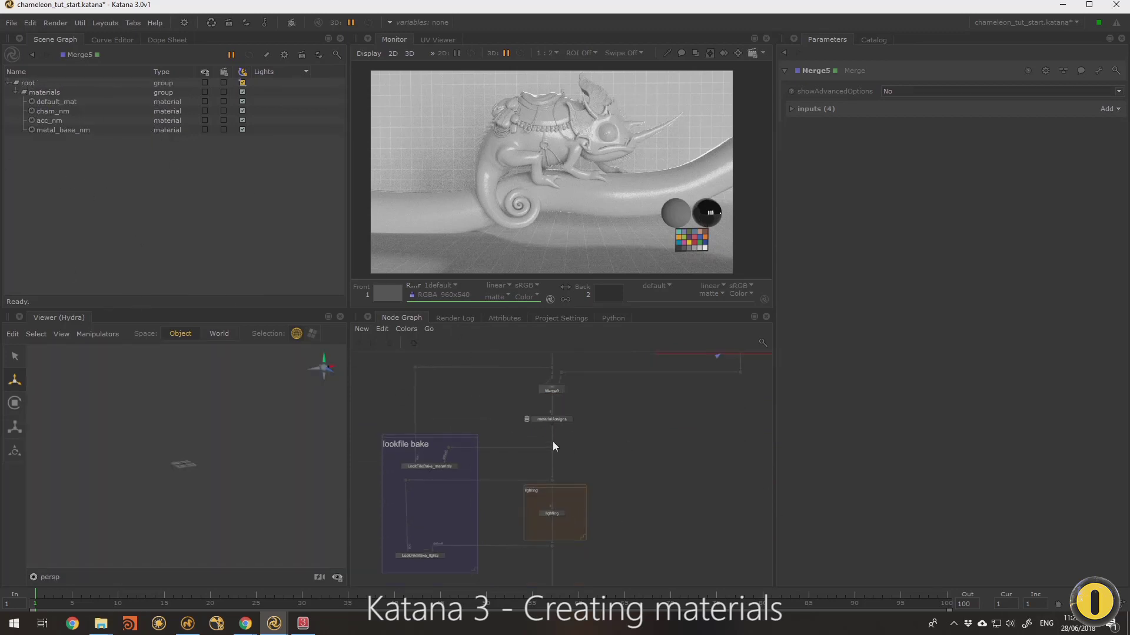
{"action": "middle_click_drag", "start_coordinate": [553, 446], "coordinate": [559, 539]}
{"action": "double_click", "coordinate": [545, 544]}
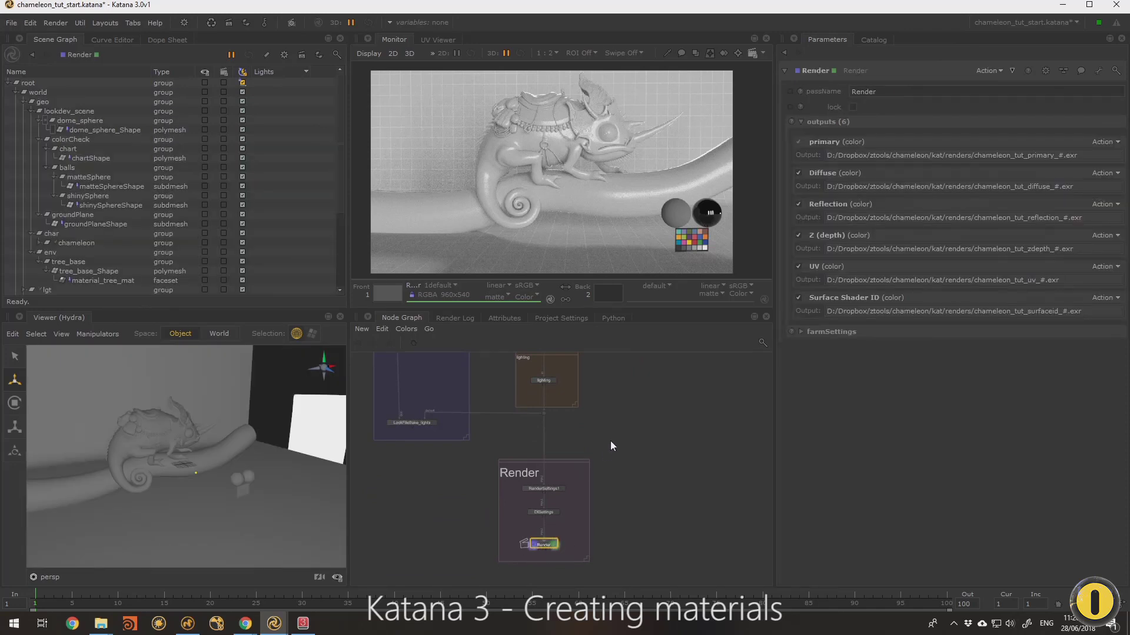
{"action": "mouse_move", "coordinate": [610, 440]}
{"action": "middle_mouse_down"}
{"action": "mouse_move", "coordinate": [595, 447]}
{"action": "mouse_move", "coordinate": [627, 504]}
{"action": "middle_mouse_up"}
{"action": "mouse_move", "coordinate": [629, 365]}
{"action": "middle_mouse_down"}
{"action": "mouse_move", "coordinate": [632, 421]}
{"action": "mouse_move", "coordinate": [593, 443]}
{"action": "middle_mouse_up"}
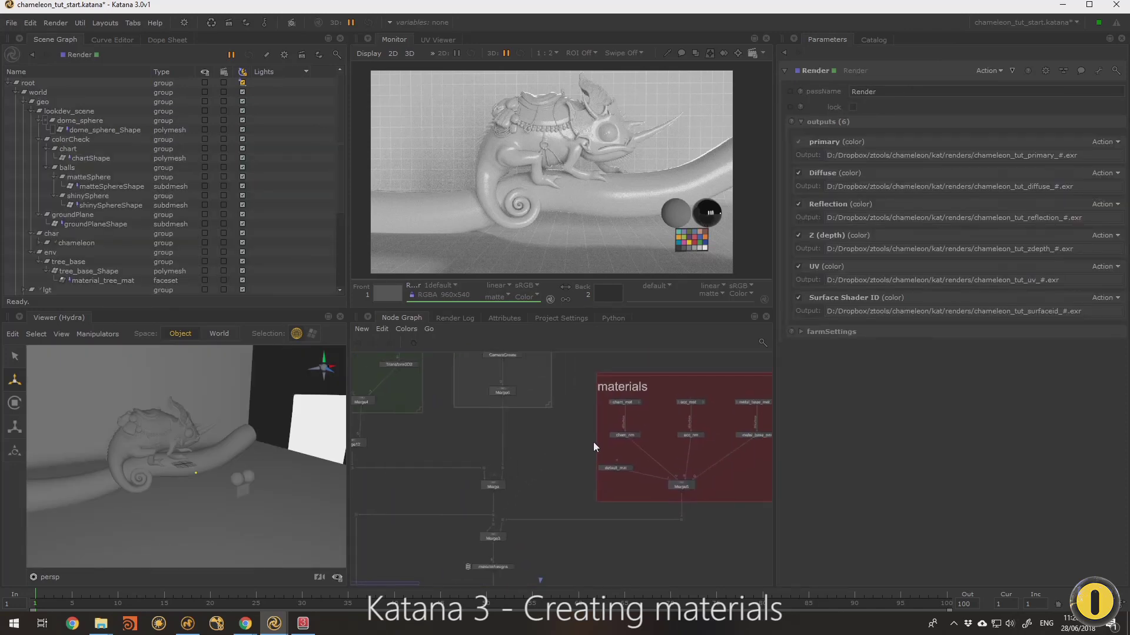